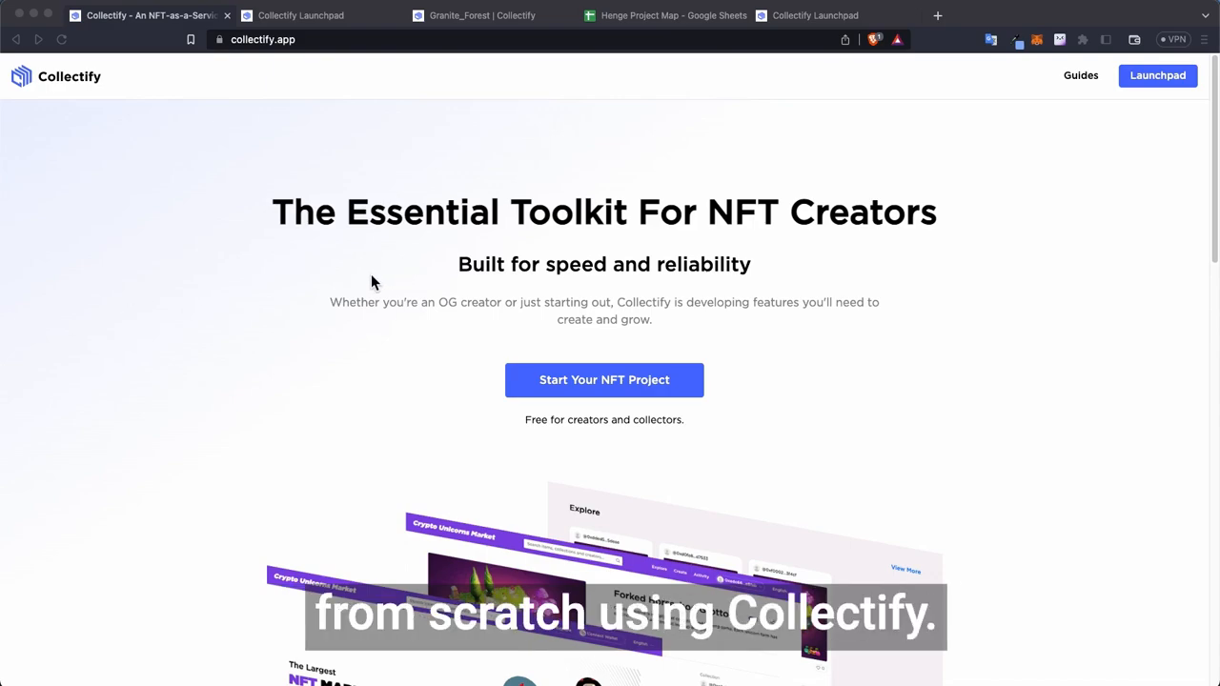
Step: Look over the Collectify home page and start an NFT project in the Launchpad
scroll(391, 419, "down", 6)
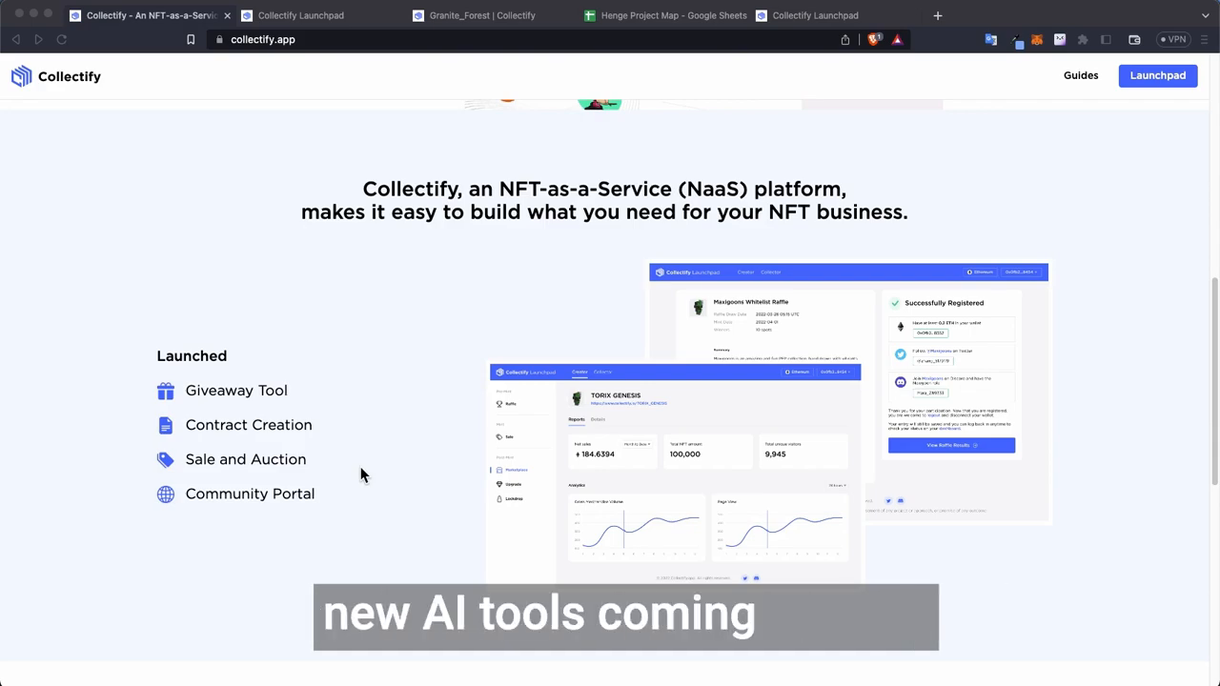
scroll(372, 457, "up", 10)
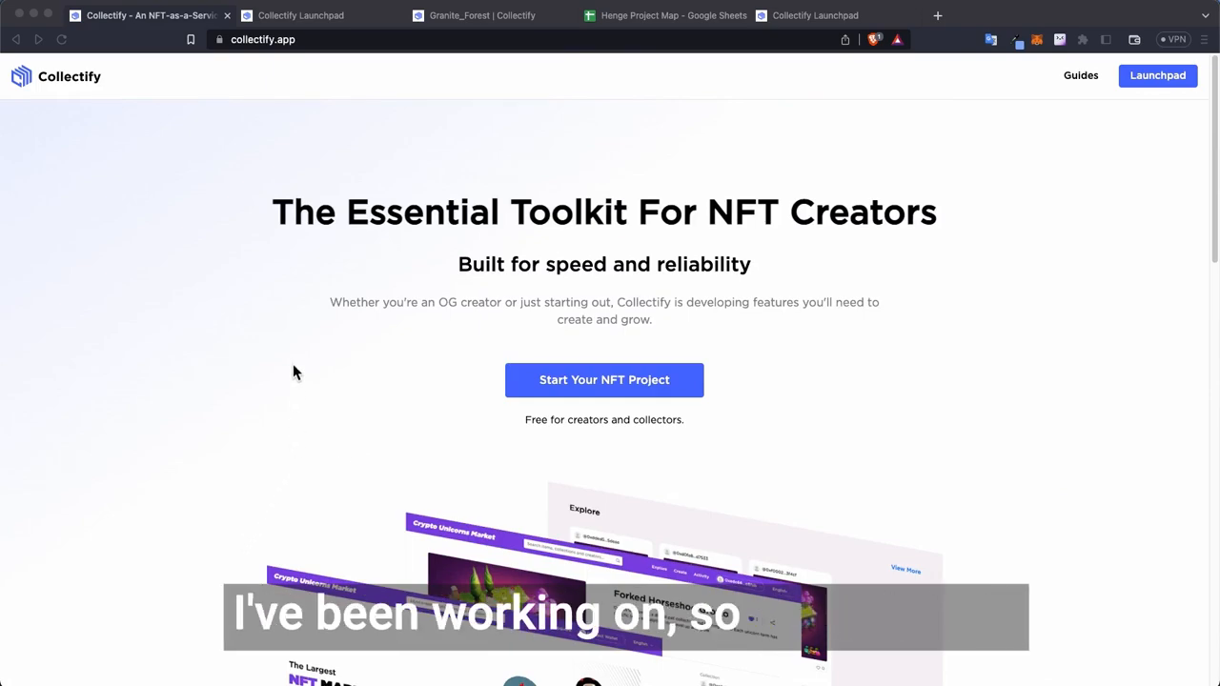
left_click(638, 382)
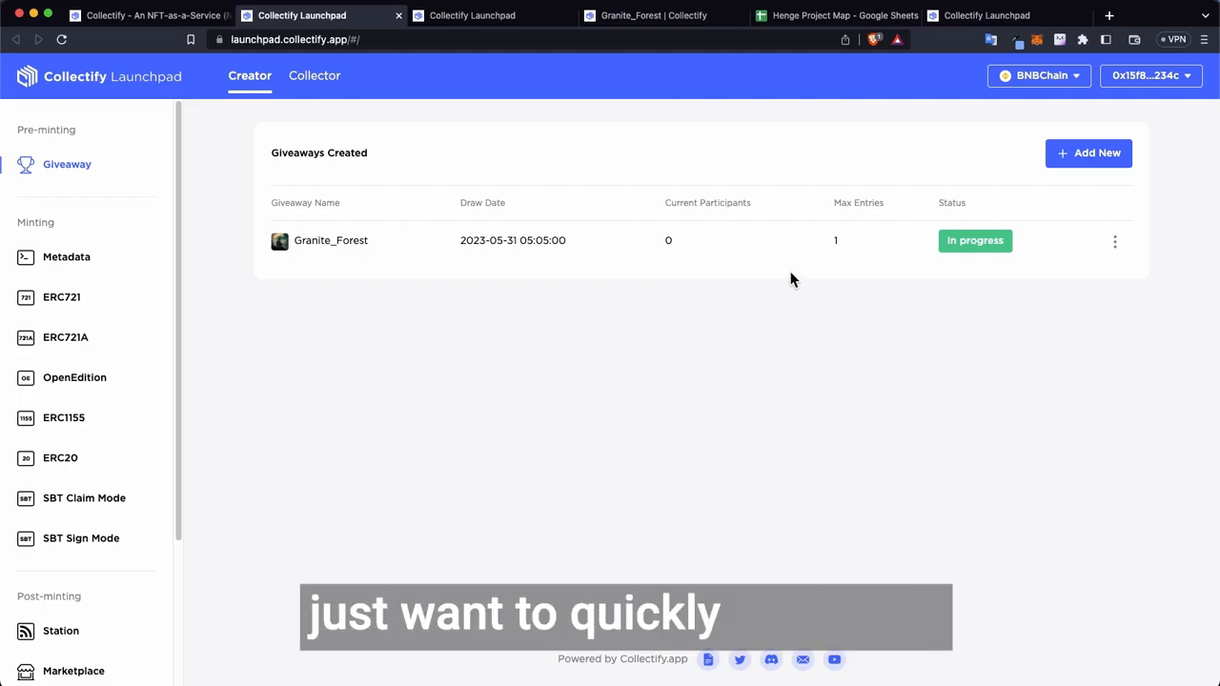
Step: Examine the list of blockchains the Launchpad supports, keeping BNBChain selected
left_click(1077, 82)
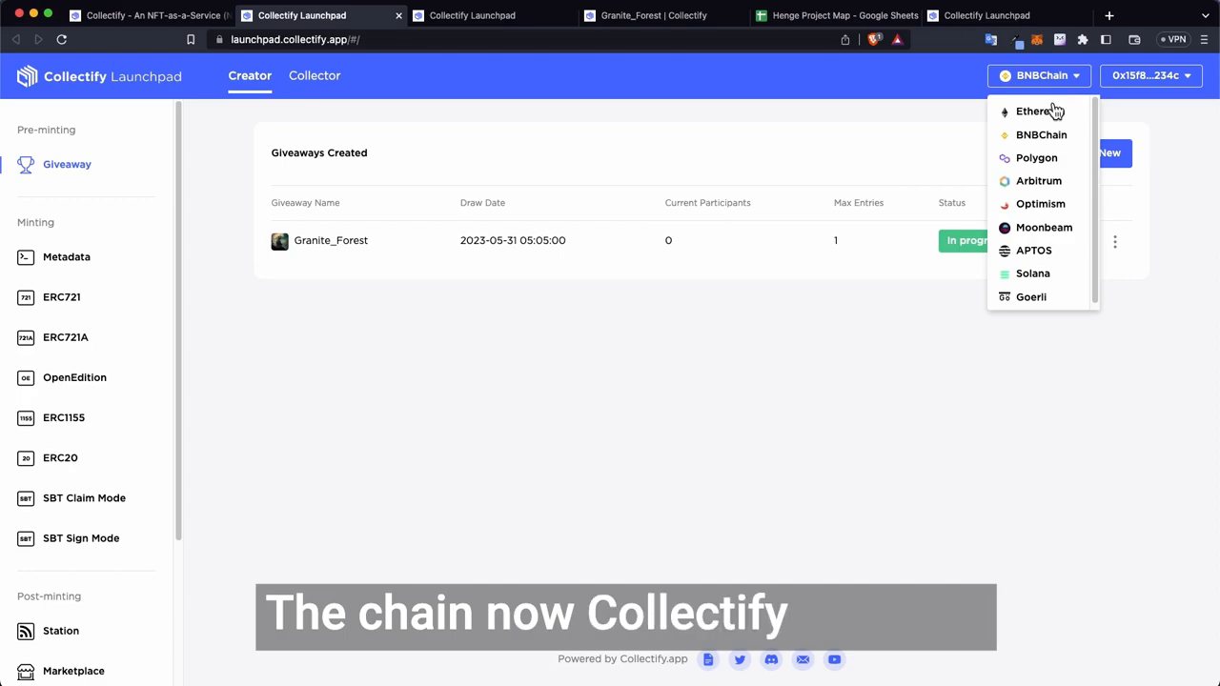
scroll(1047, 143, "down", 1)
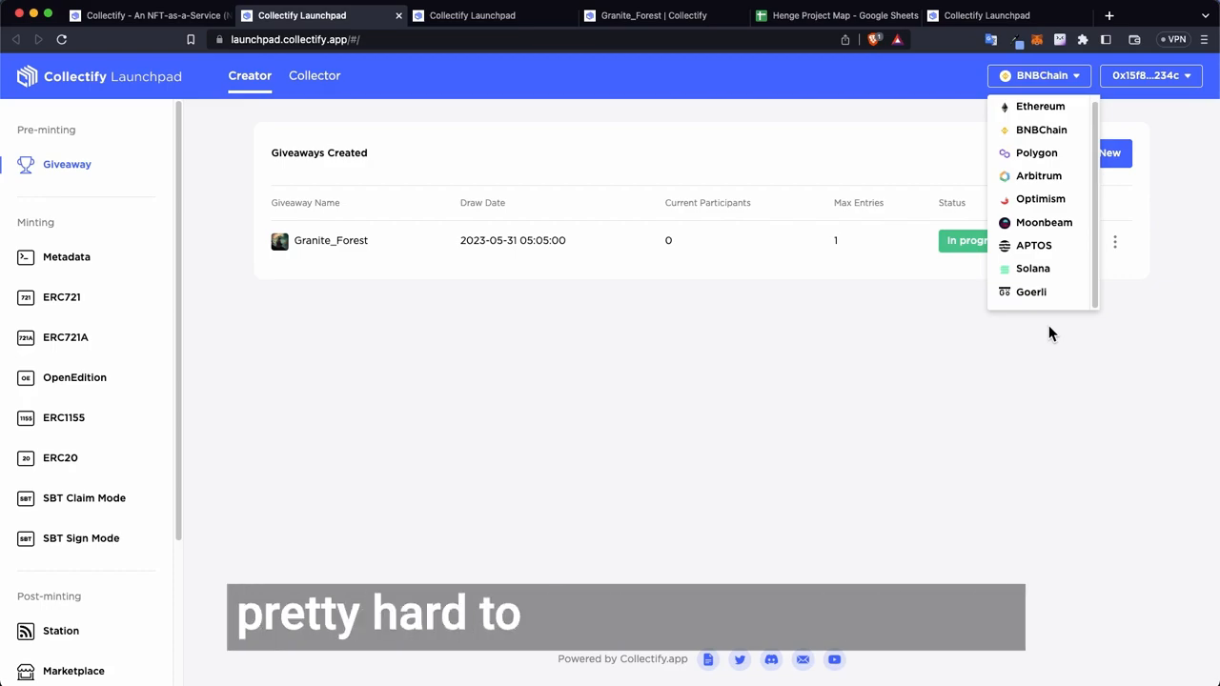
left_click(873, 133)
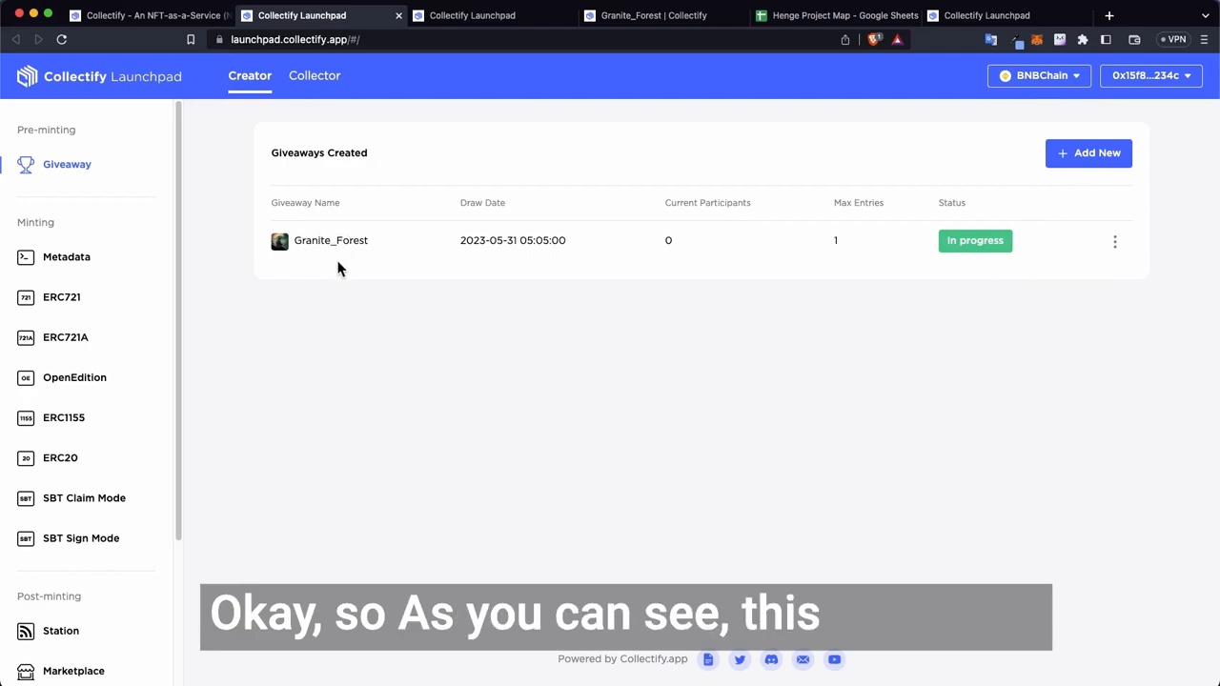
Step: Examine the Granite_Forest giveaway registration page and the OG List in the Henge Project Map spreadsheet in Google Sheets
left_click(675, 20)
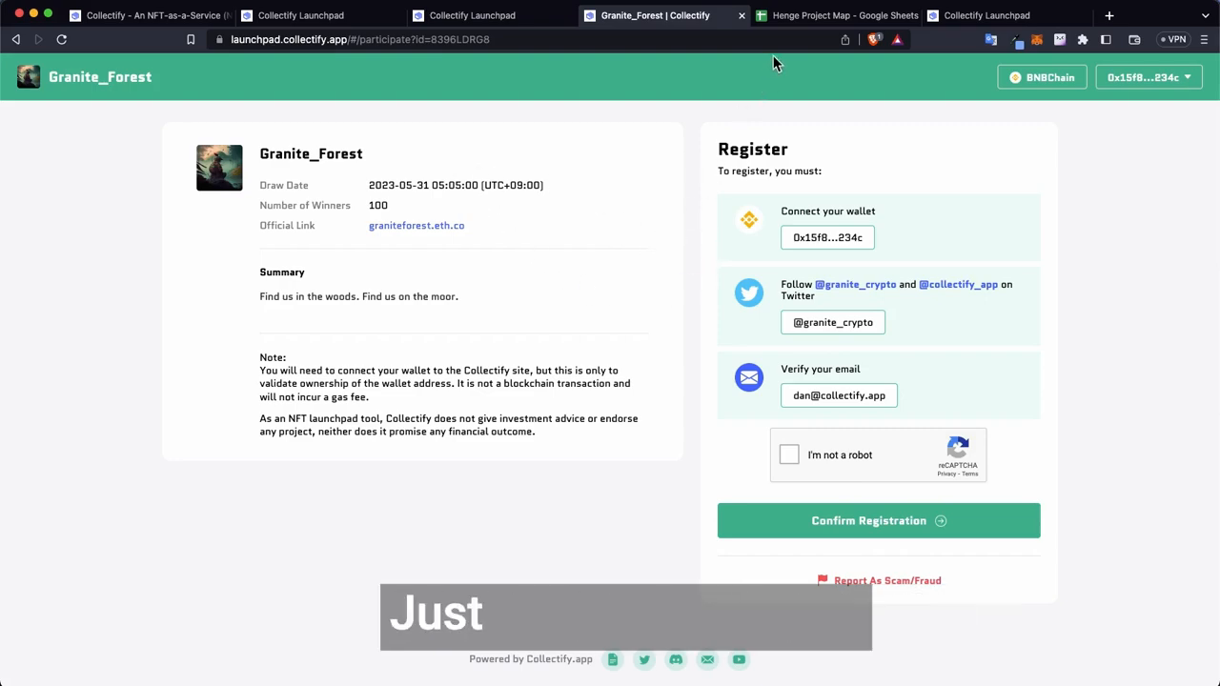
left_click(810, 18)
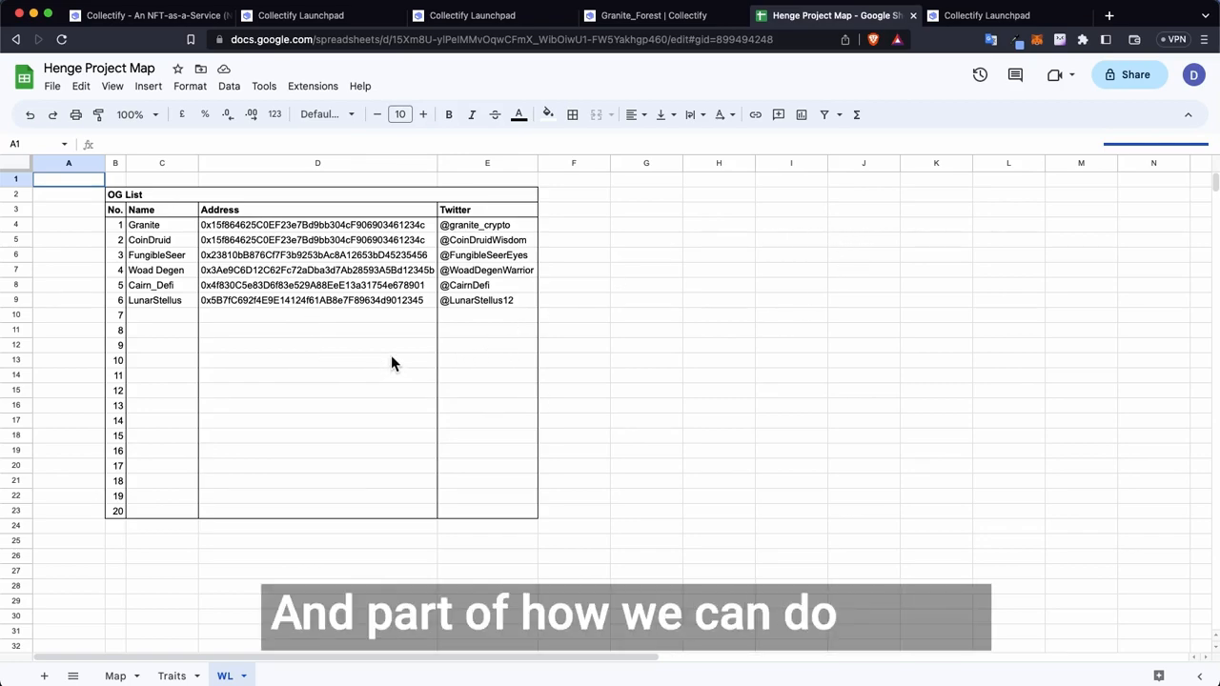
left_click(646, 14)
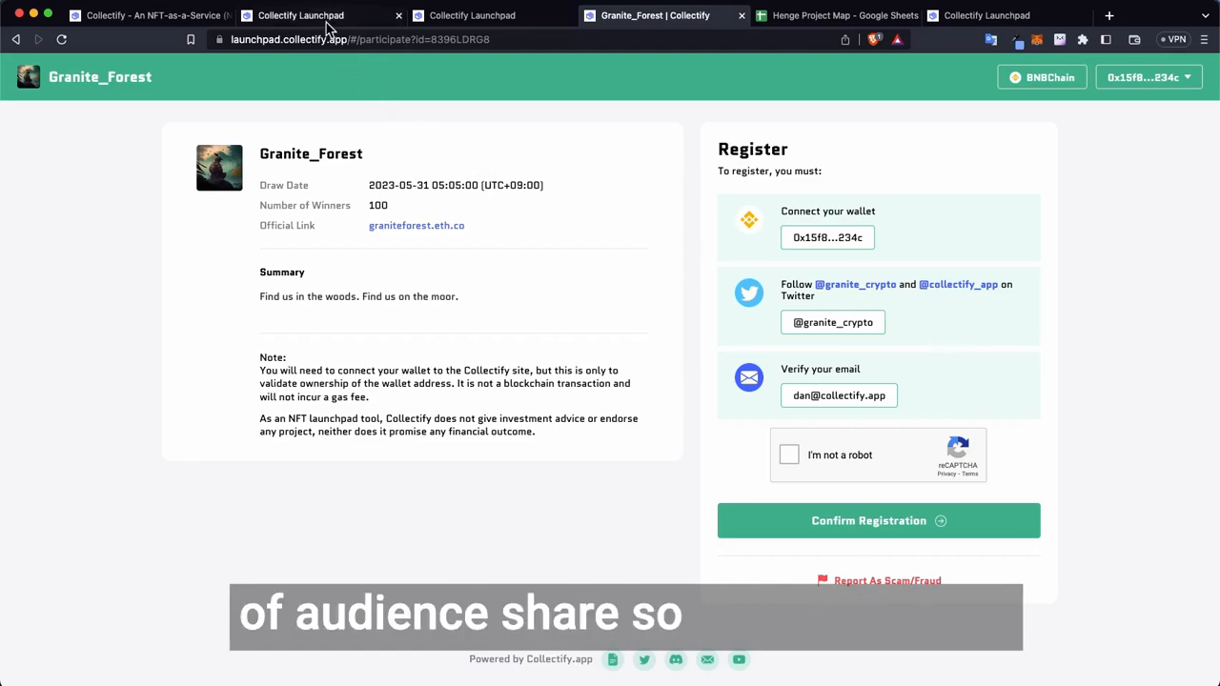
Step: Return to the Launchpad's giveaway list, add a new giveaway and name it Henge
left_click(322, 16)
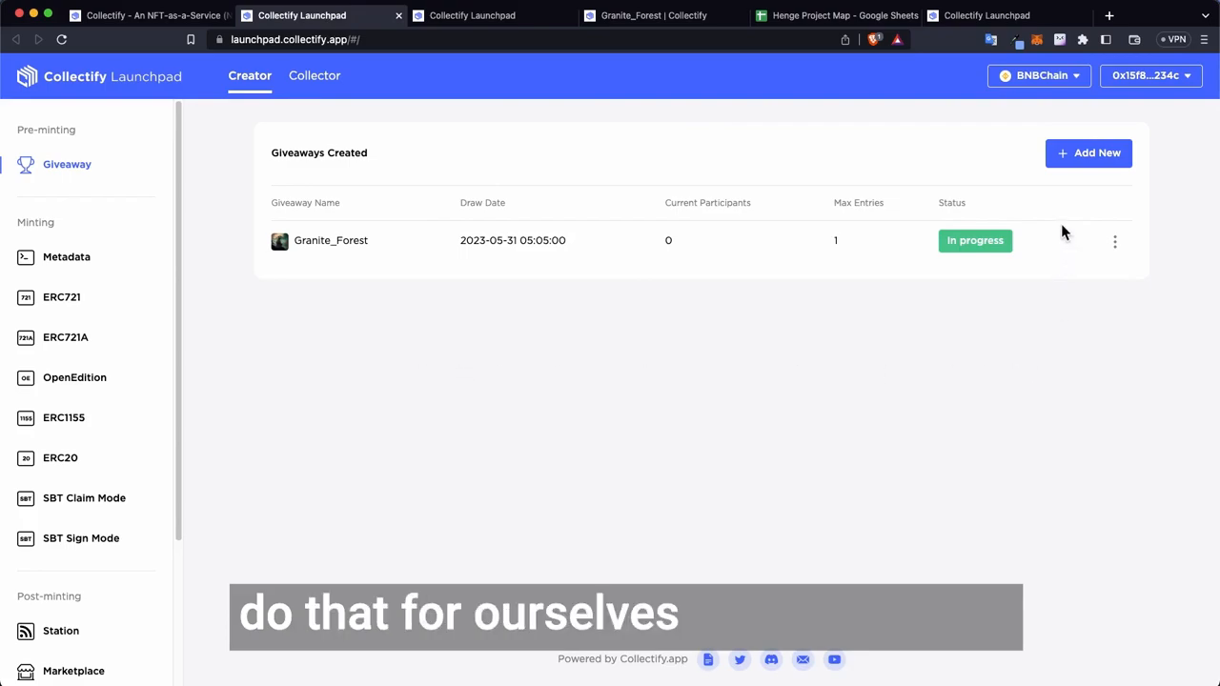
left_click(1097, 155)
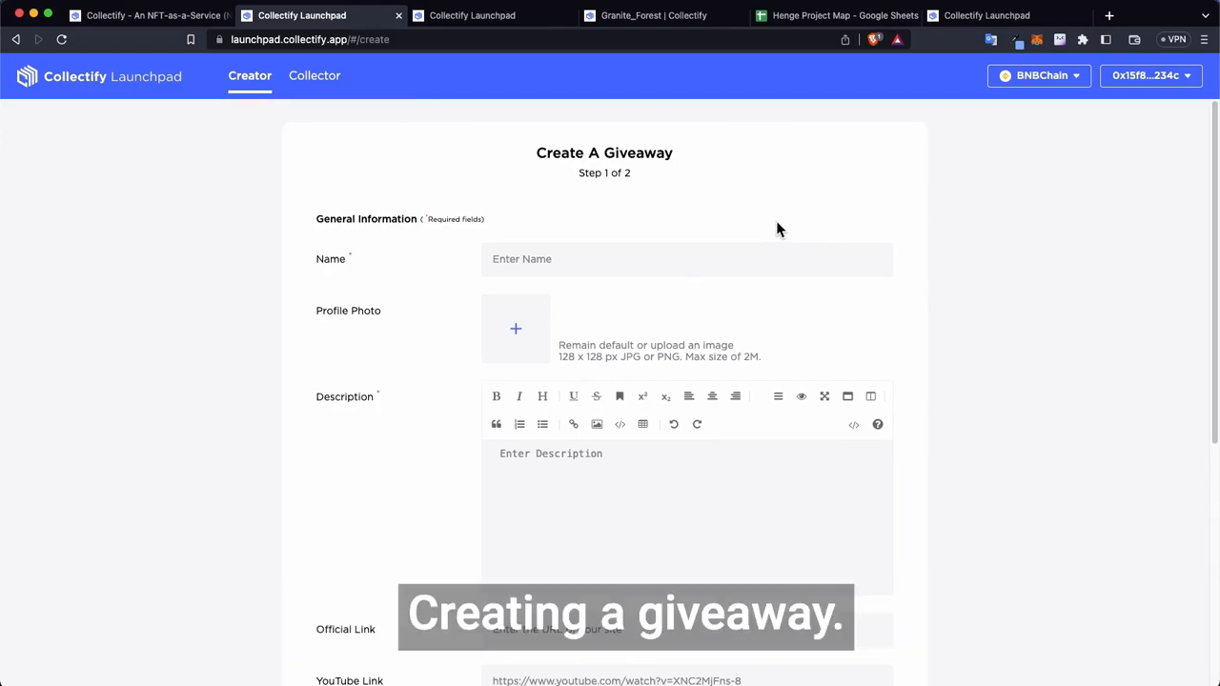
type("He")
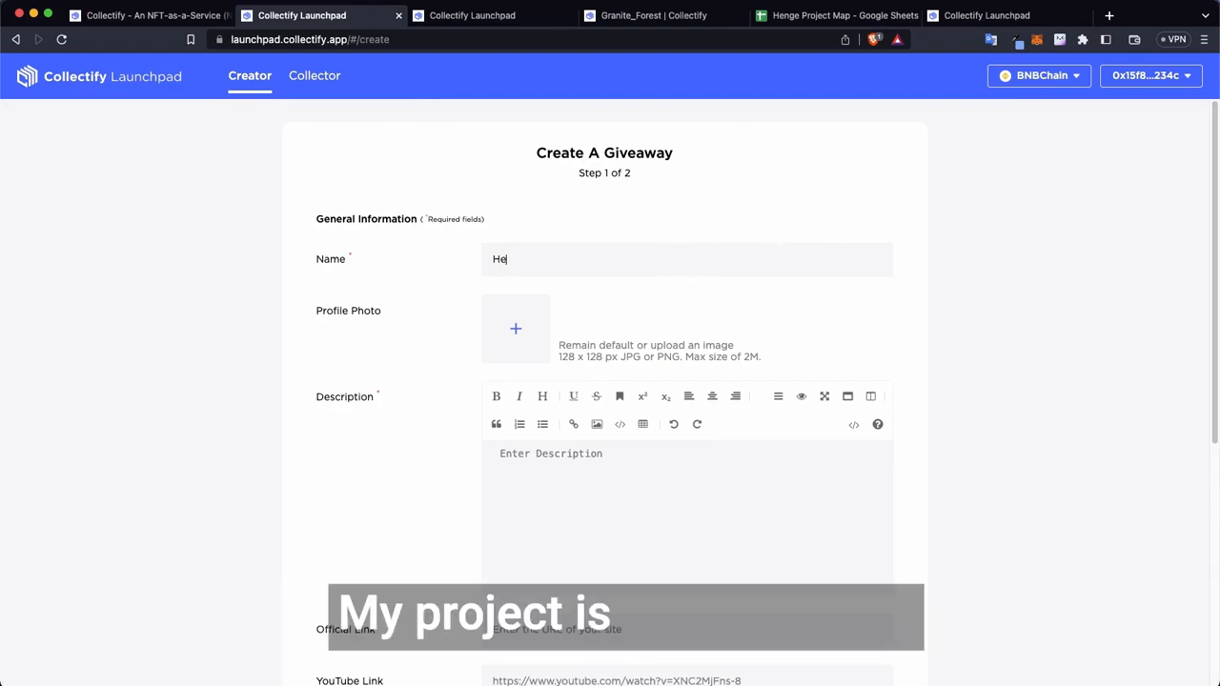
type("nge")
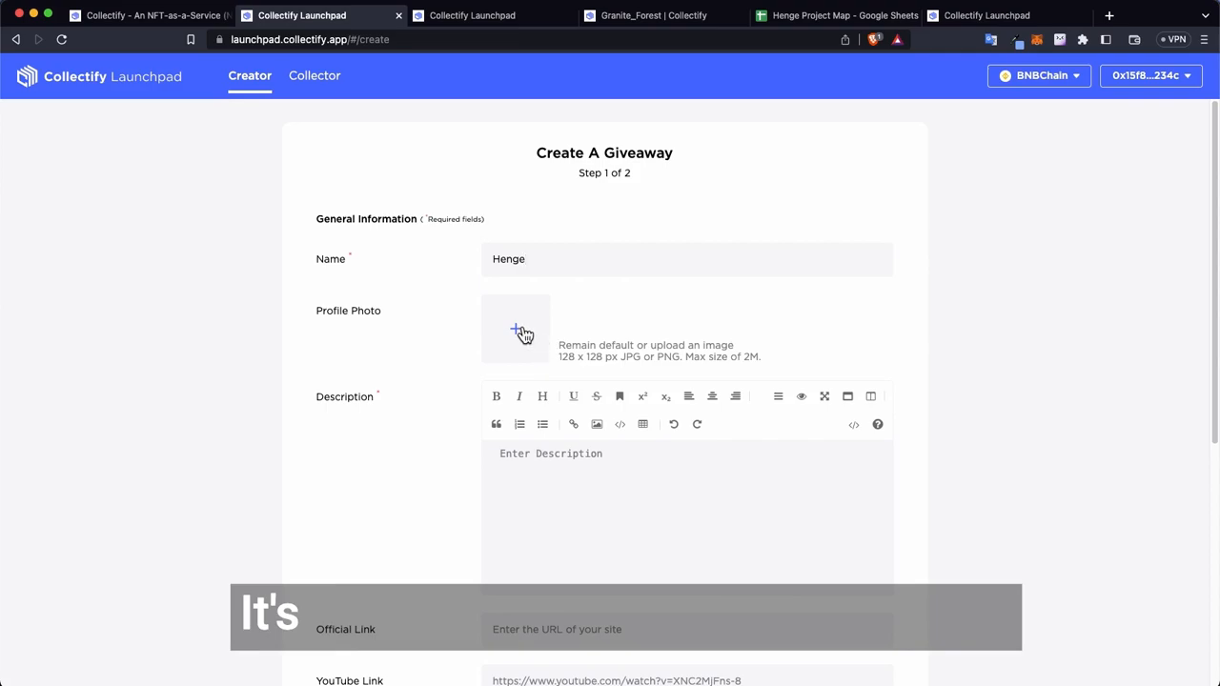
Step: Upload Dolmen 1.png from the Henge Project folder as the giveaway's profile photo
left_click(522, 334)
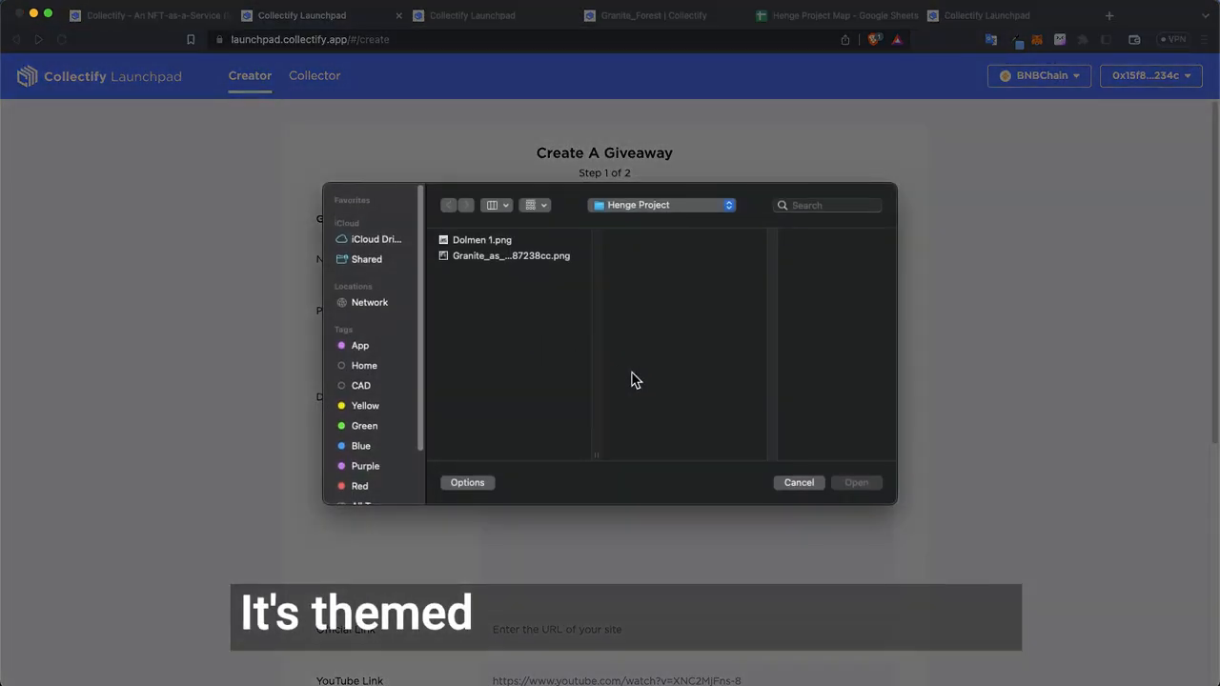
left_click(478, 244)
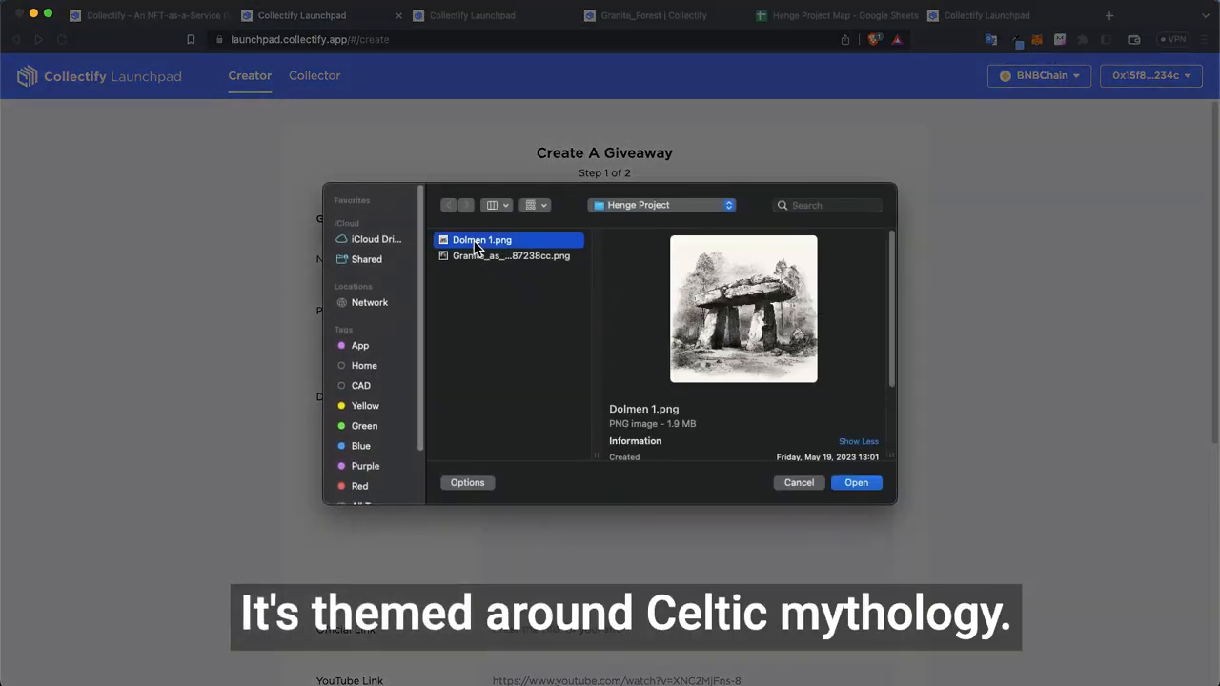
left_click(856, 483)
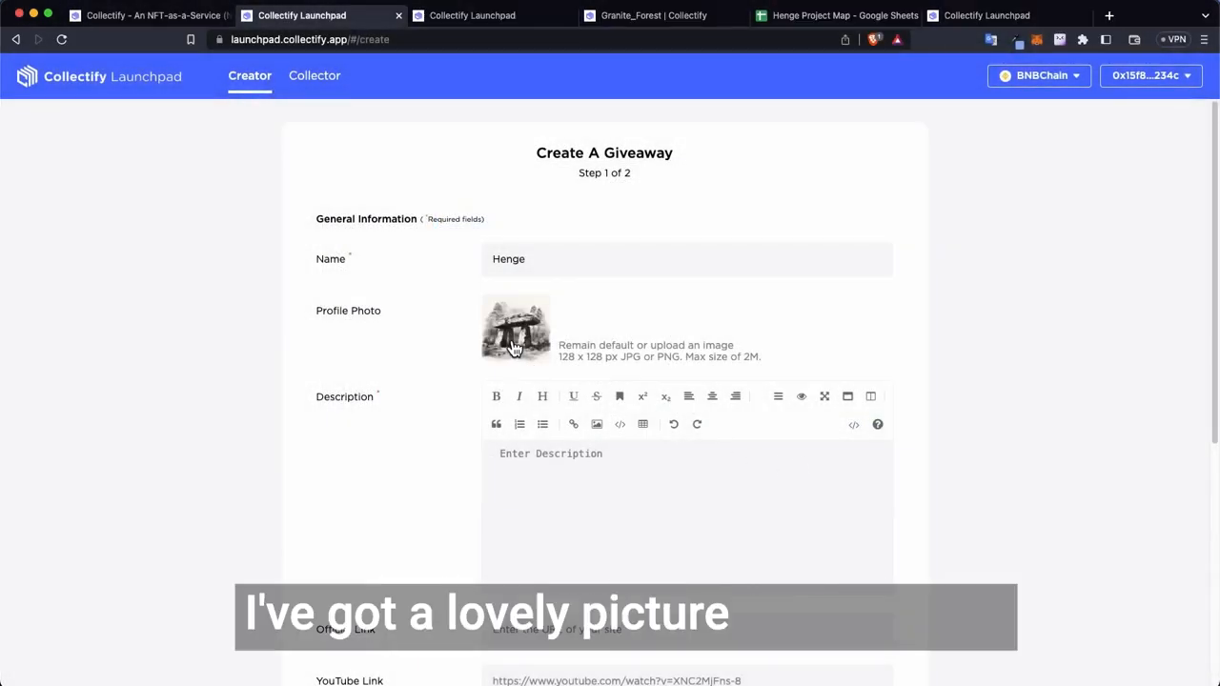
Step: Paste the copied "Welcome to Henge" project text into the giveaway's description
scroll(515, 348, "down", 1)
scroll(515, 349, "down", 3)
left_click(639, 360)
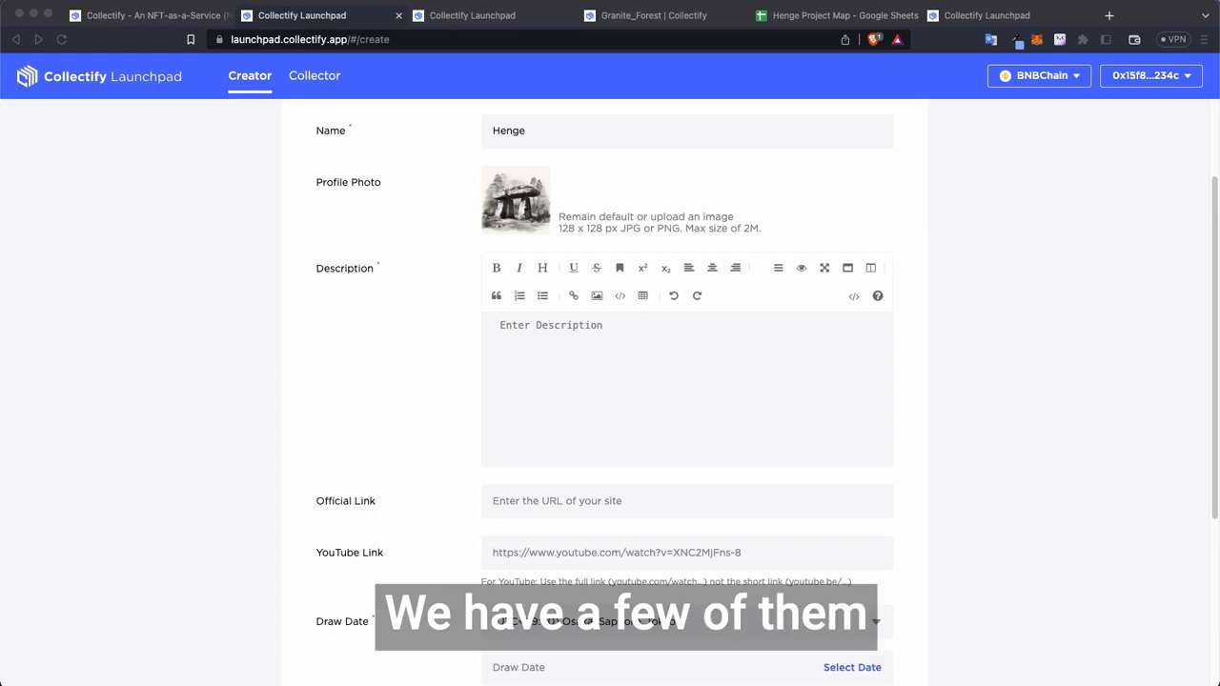
left_click(551, 347)
key("super+v")
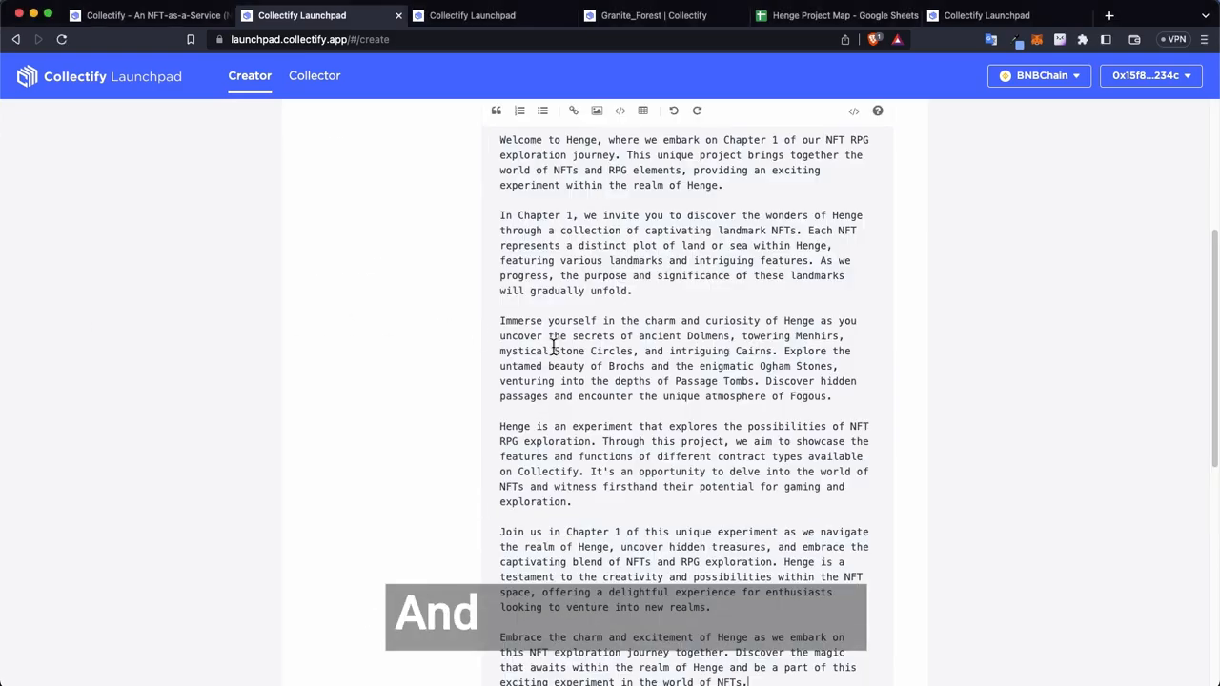
Step: Review the pasted project description from start to end along with the available text formatting tools
scroll(601, 401, "up", 2)
scroll(602, 401, "up", 1)
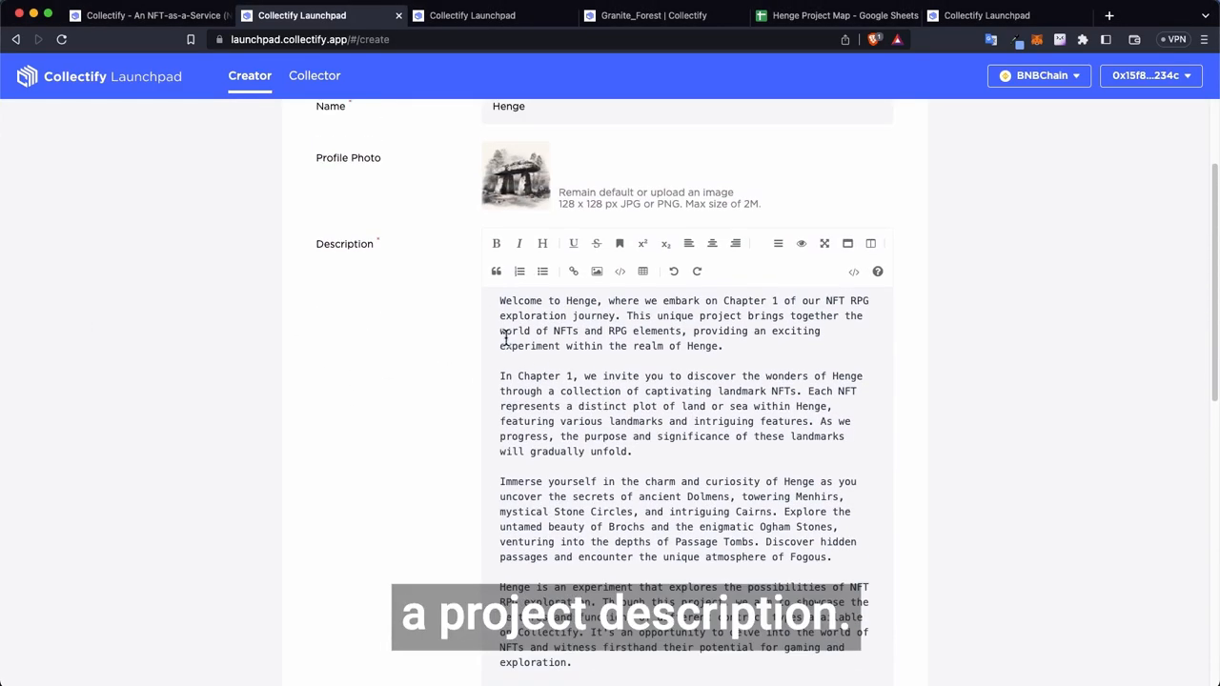
scroll(781, 346, "down", 5)
left_click_drag(784, 348, 643, 327)
scroll(657, 346, "up", 1)
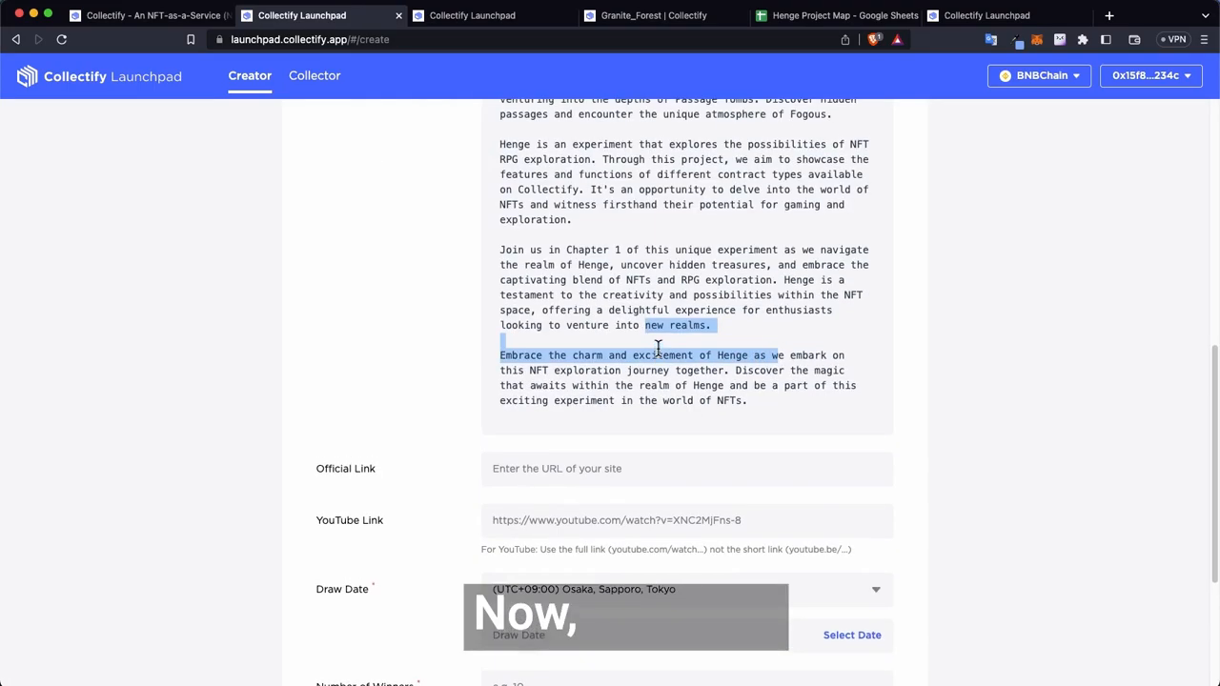
left_click(707, 359)
scroll(708, 399, "up", 8)
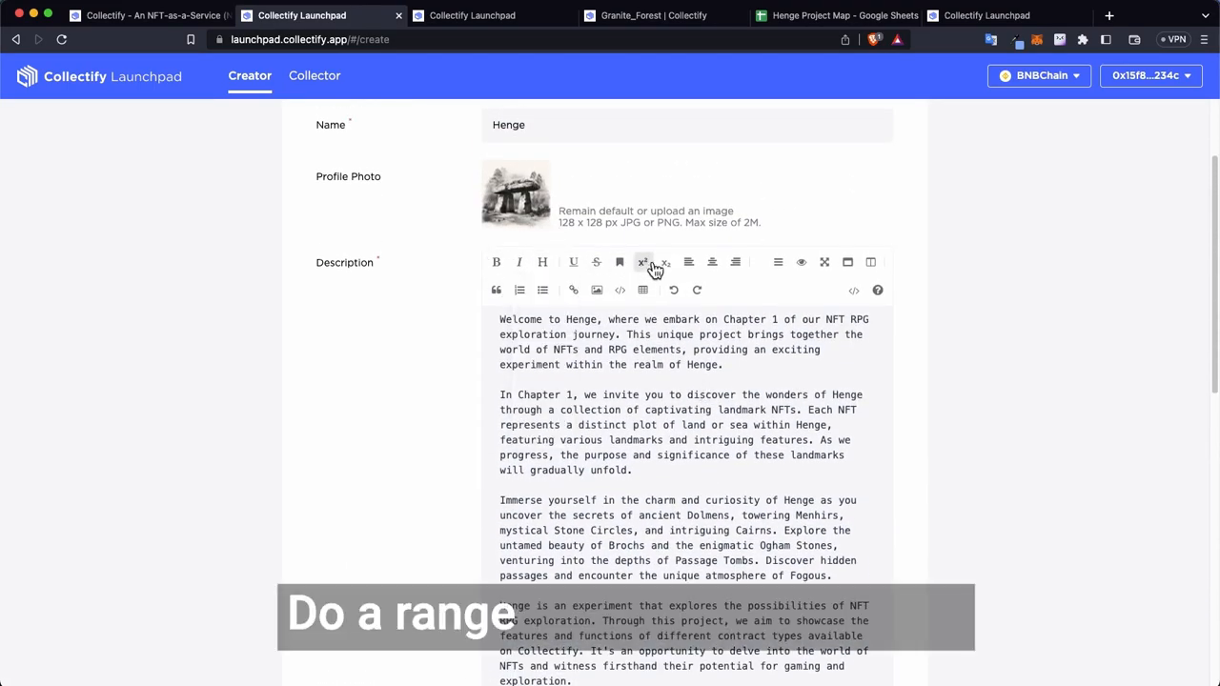
scroll(941, 381, "down", 11)
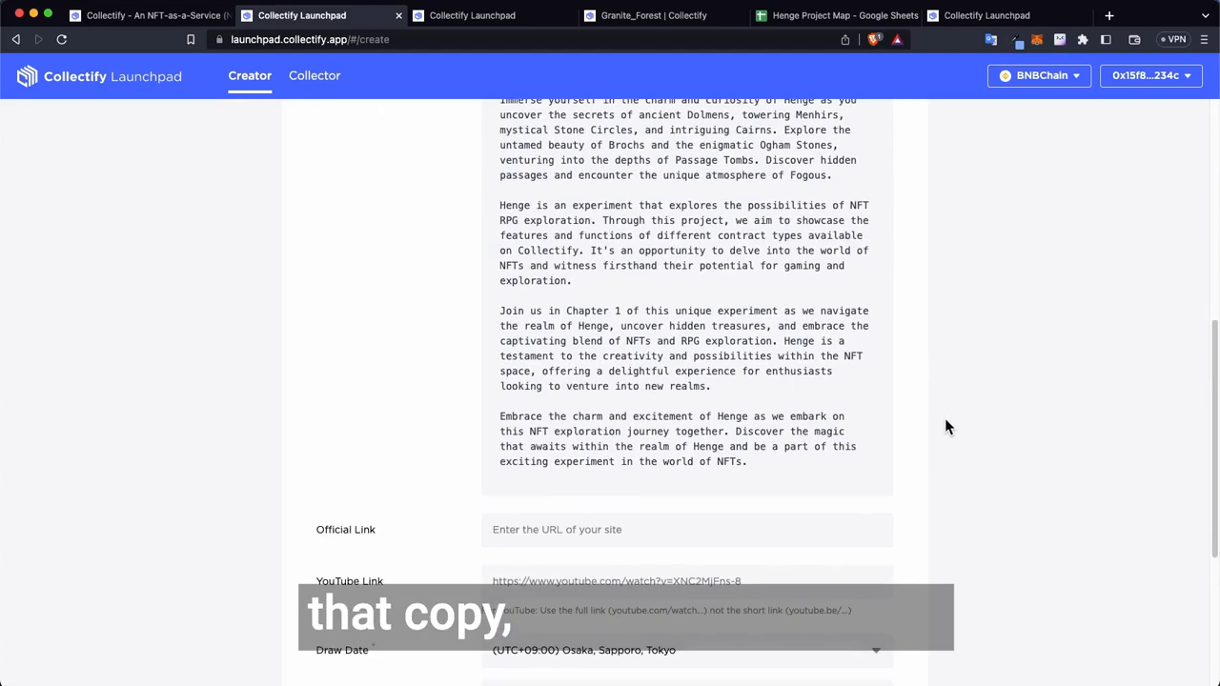
Step: Enter henge.xyz as the giveaway's official link and leave the YouTube link empty
scroll(550, 458, "down", 3)
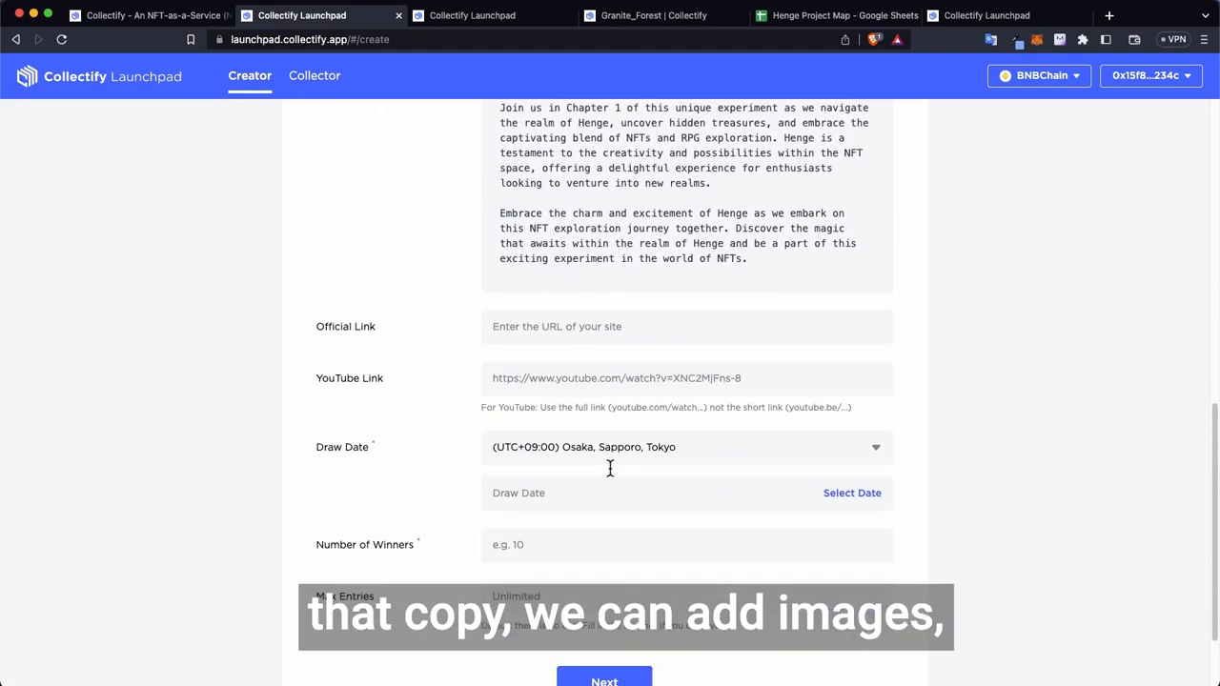
type("h")
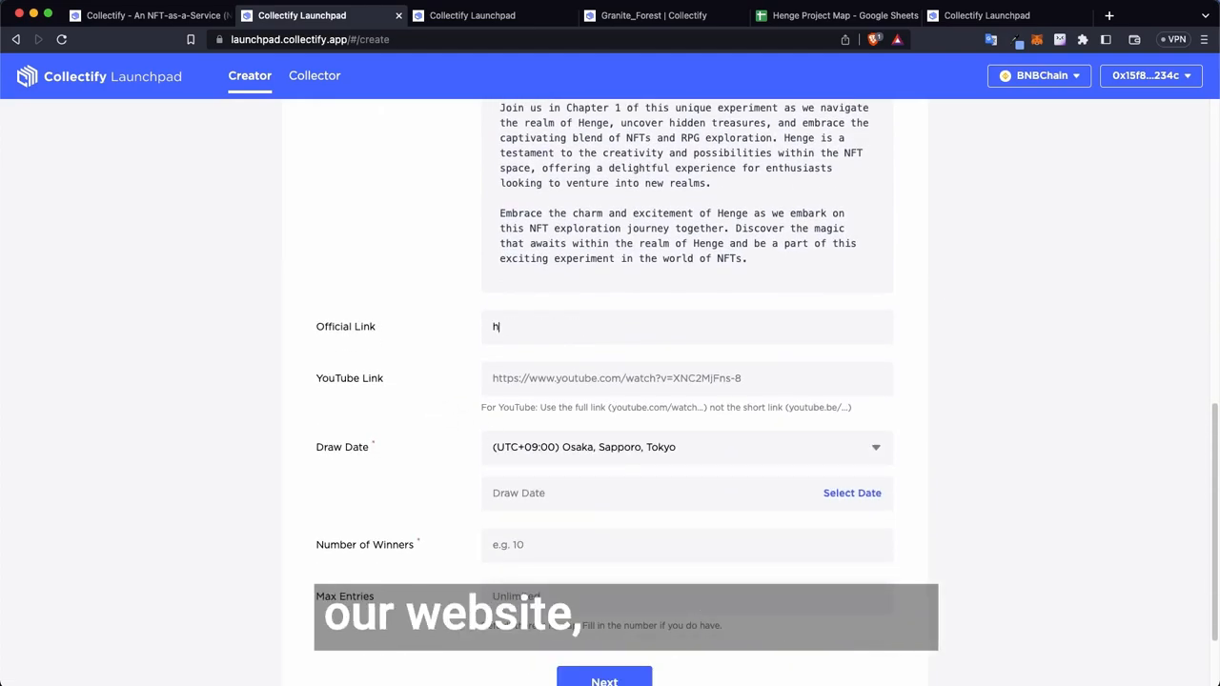
type("enge.xyz")
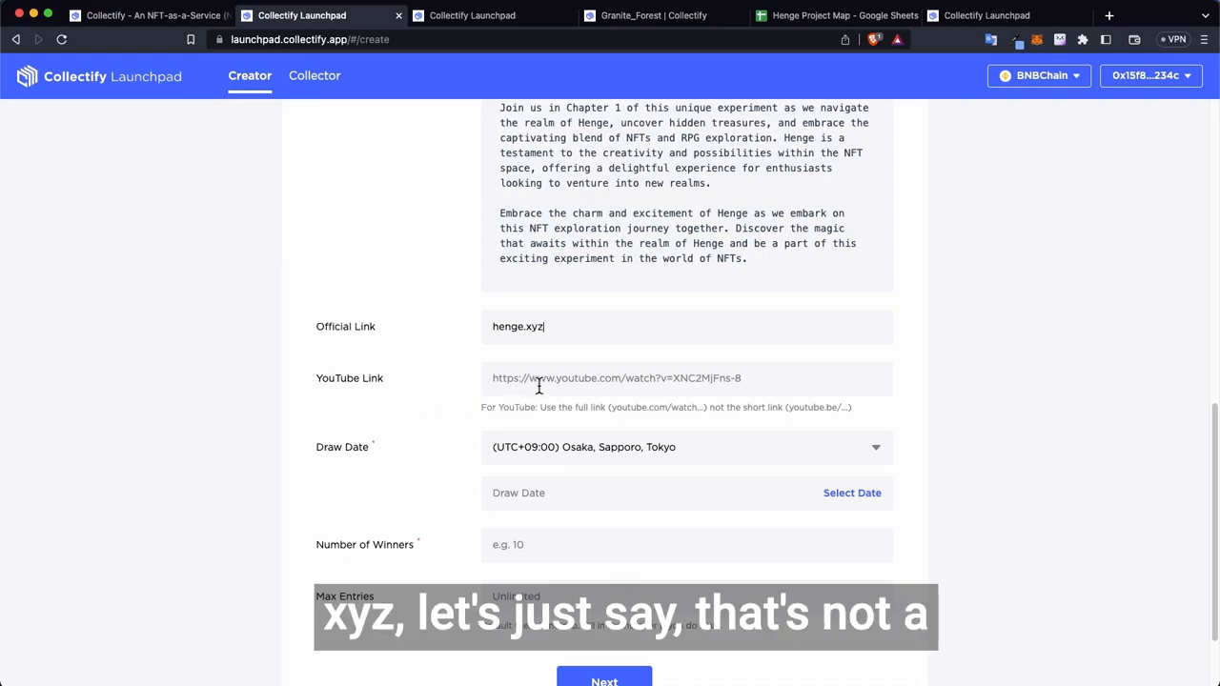
left_click(534, 384)
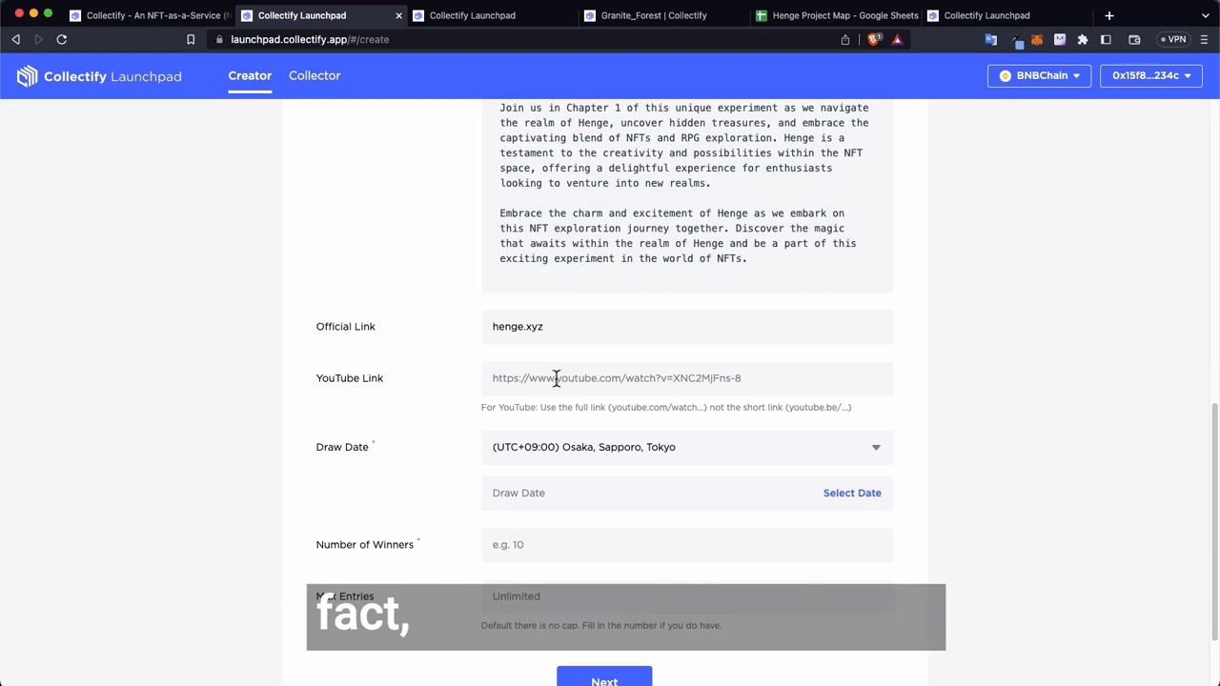
scroll(610, 386, "down", 2)
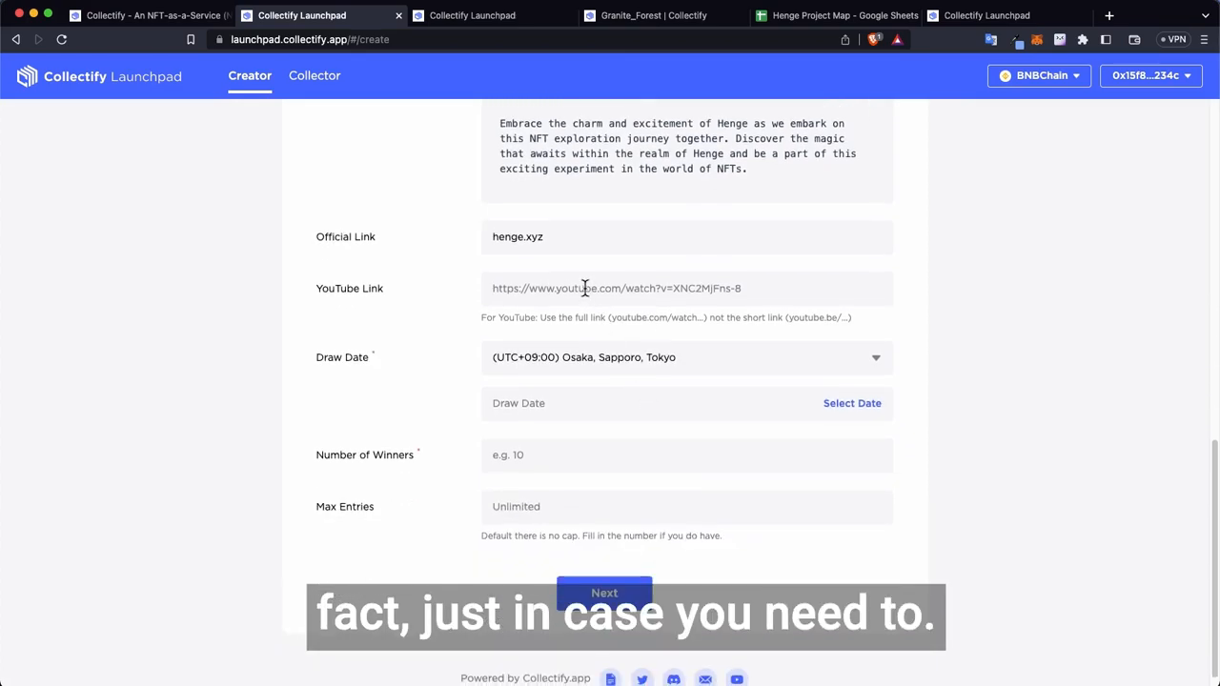
scroll(632, 315, "up", 9)
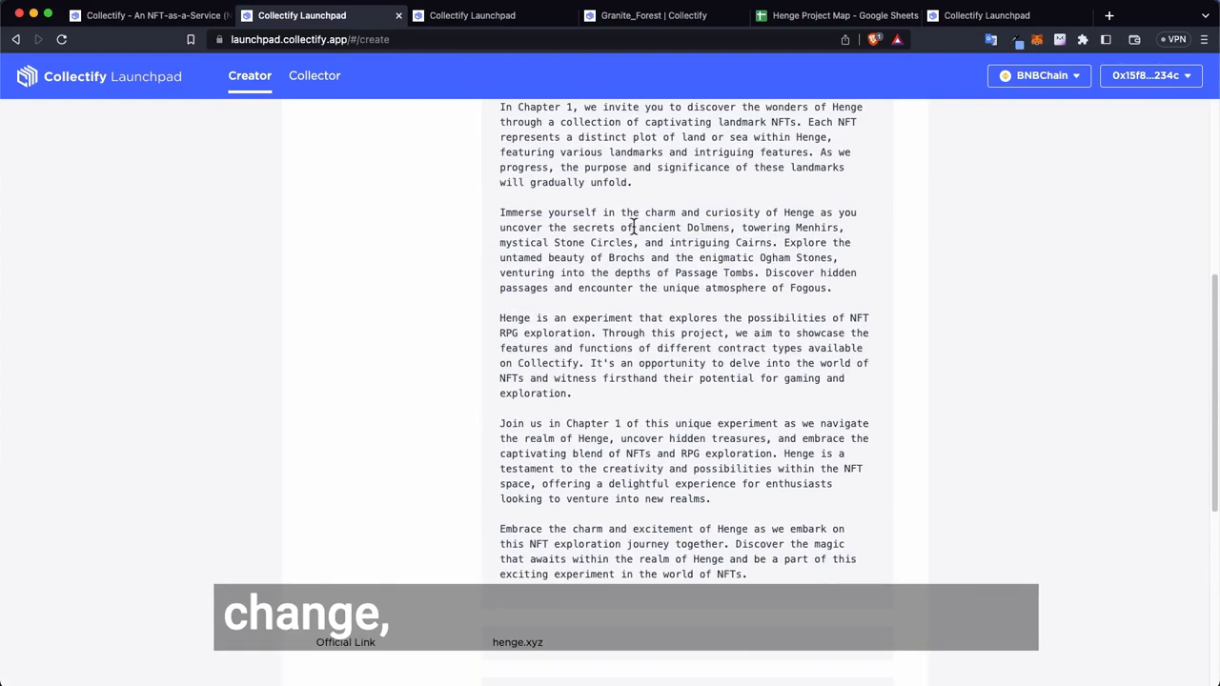
scroll(614, 221, "down", 8)
scroll(540, 397, "down", 1)
left_click(612, 412)
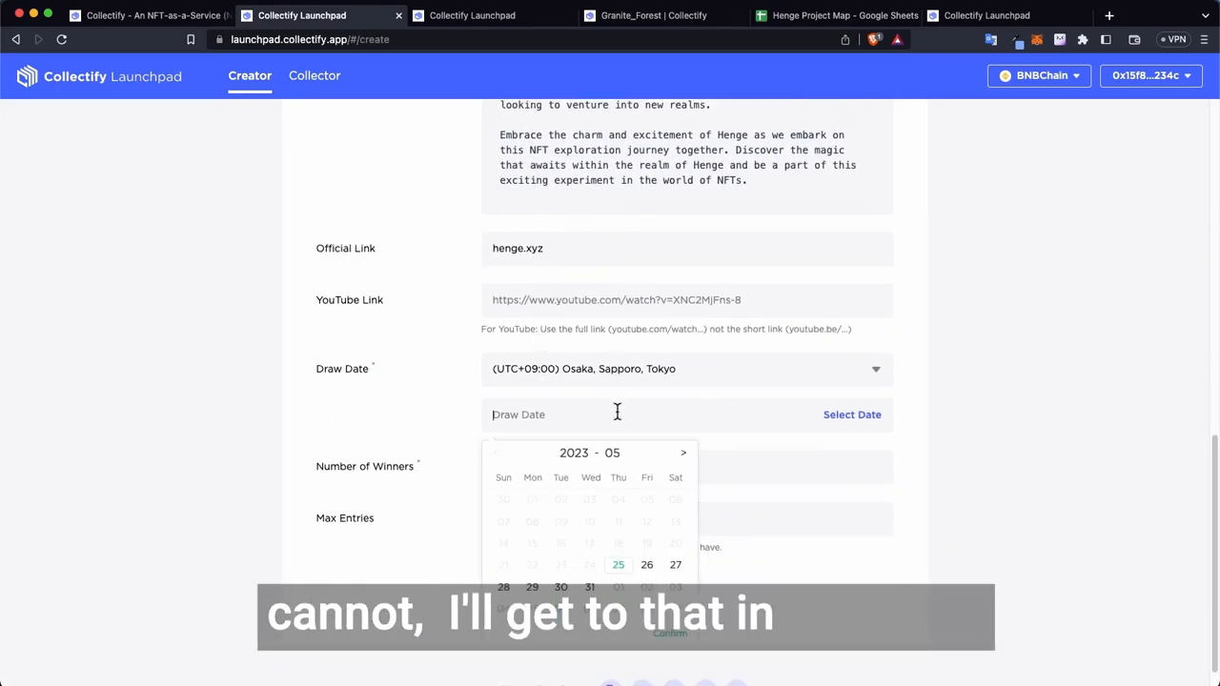
left_click(591, 586)
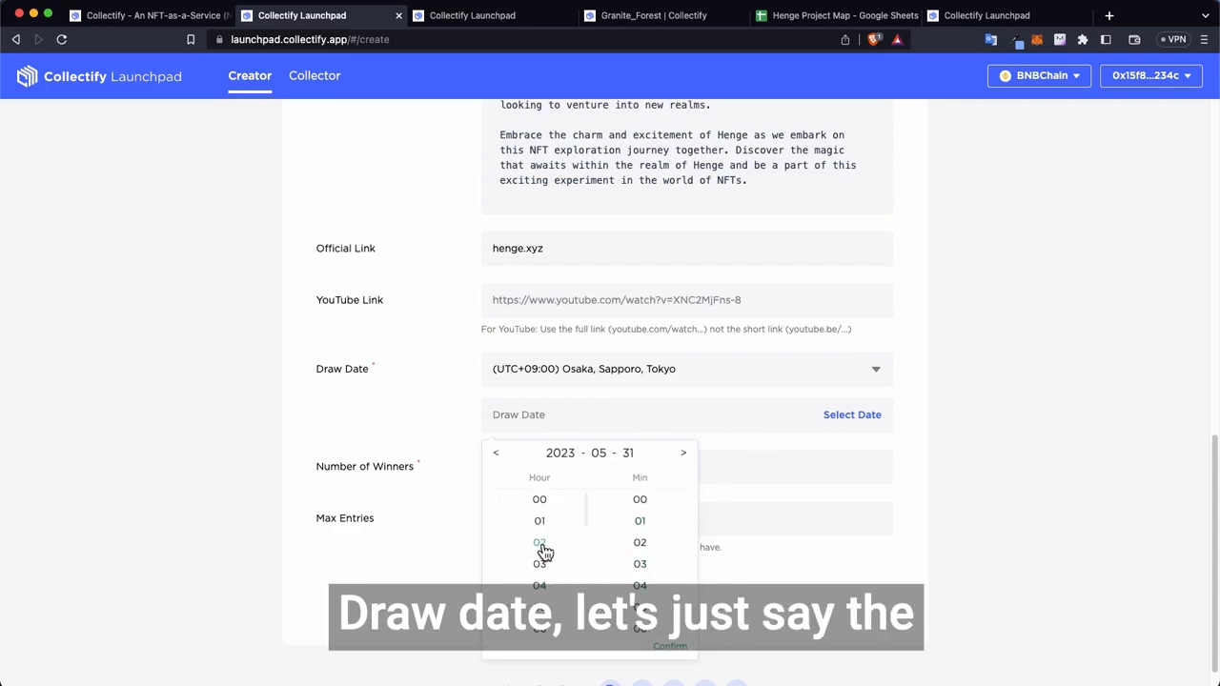
left_click(681, 654)
Step: Set the number of winners to 1000 and the max entries to 5, and proceed to the registration requirements
left_click(576, 464)
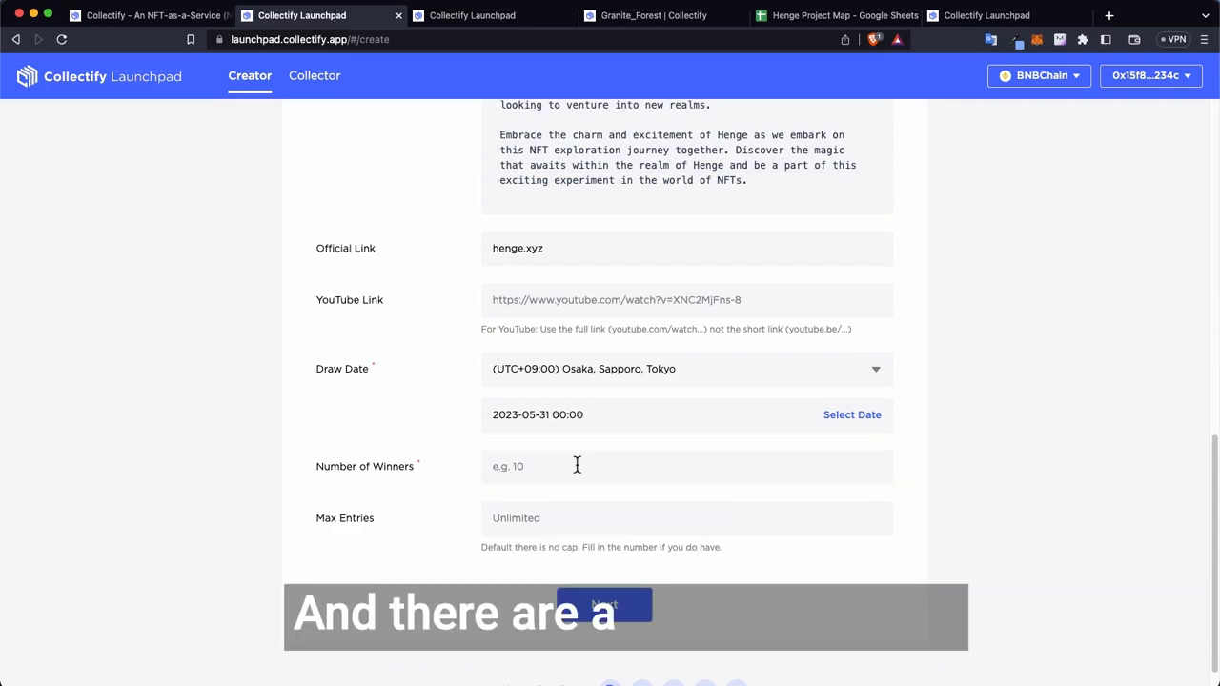
type("1000")
key("Tab")
type("5")
left_click(604, 602)
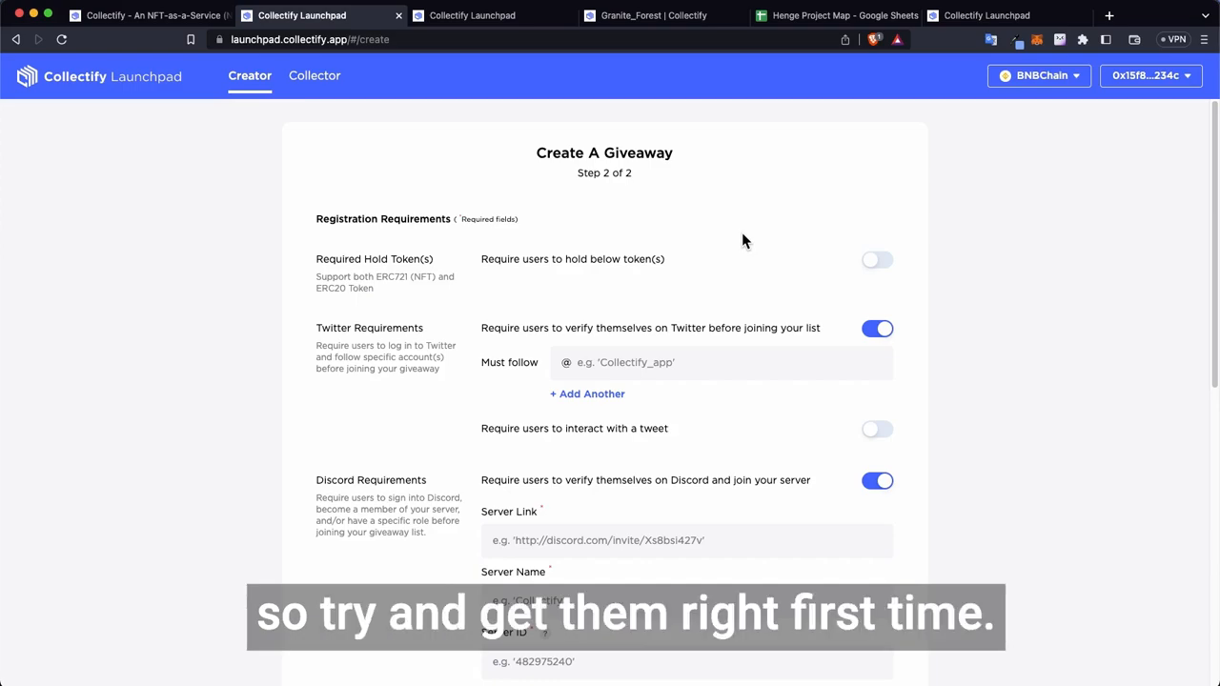
Step: Require users to hold a minimum balance of 0.01 BNB, after looking at the ERC721 (NFT) and BEP20 token options
left_click(875, 260)
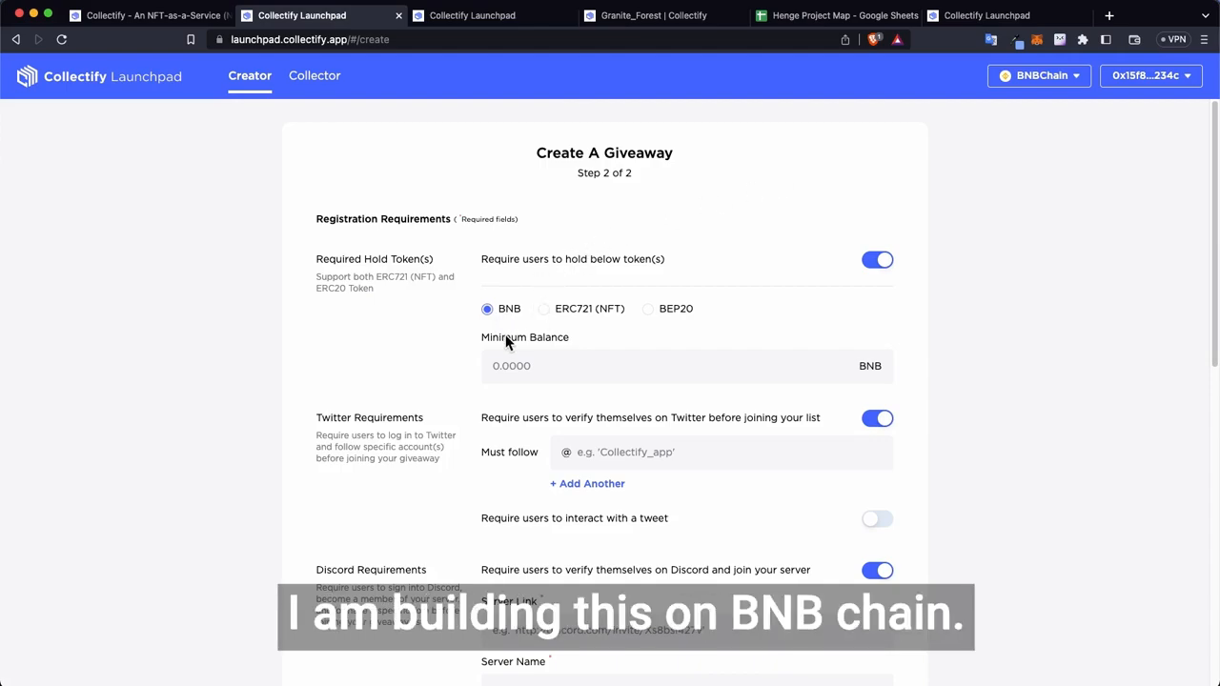
left_click(570, 312)
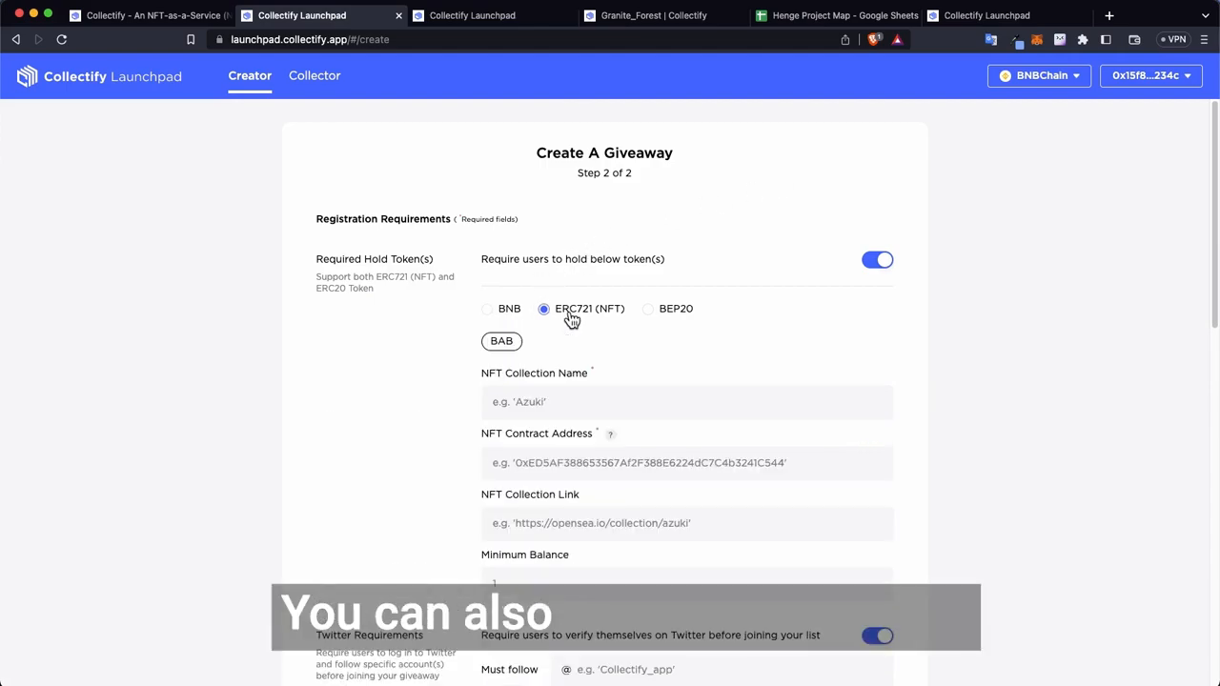
scroll(577, 402, "down", 1)
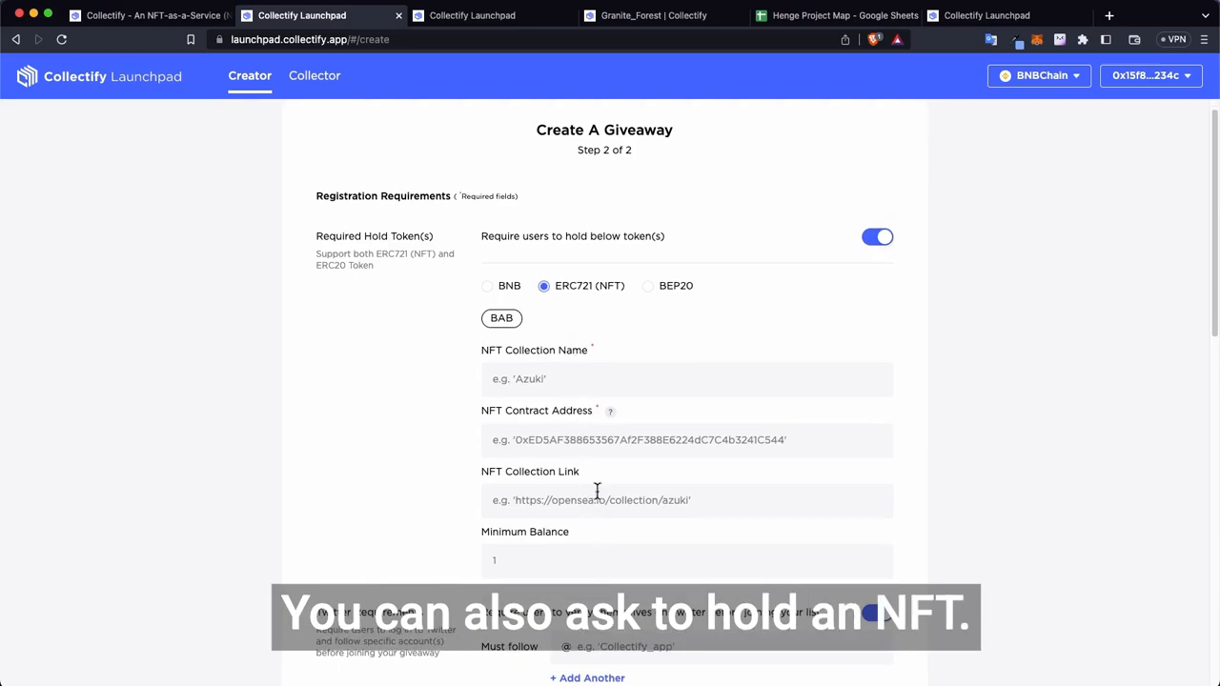
left_click(669, 288)
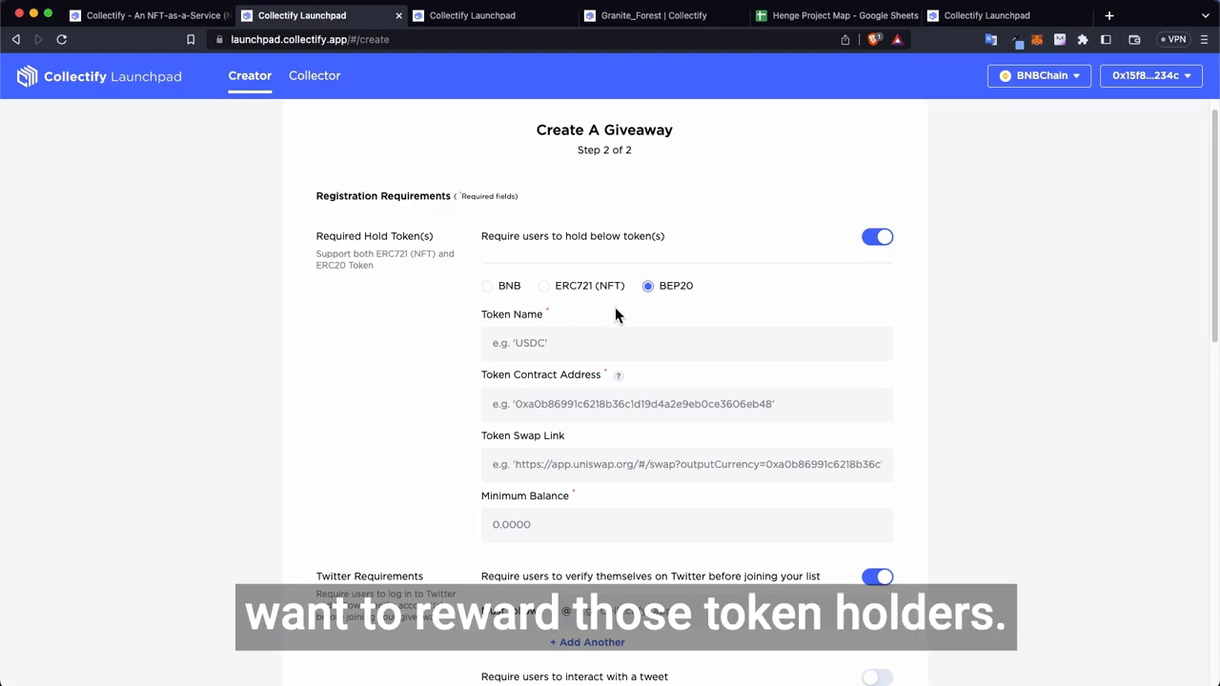
left_click(507, 286)
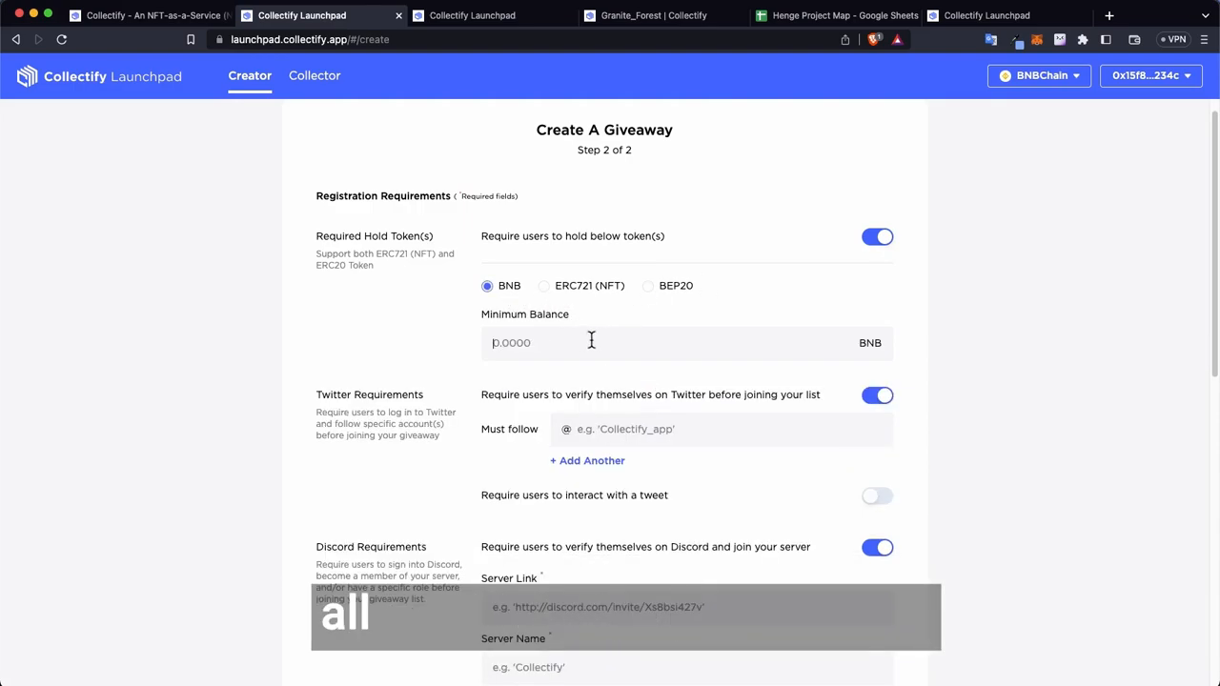
left_click(594, 339)
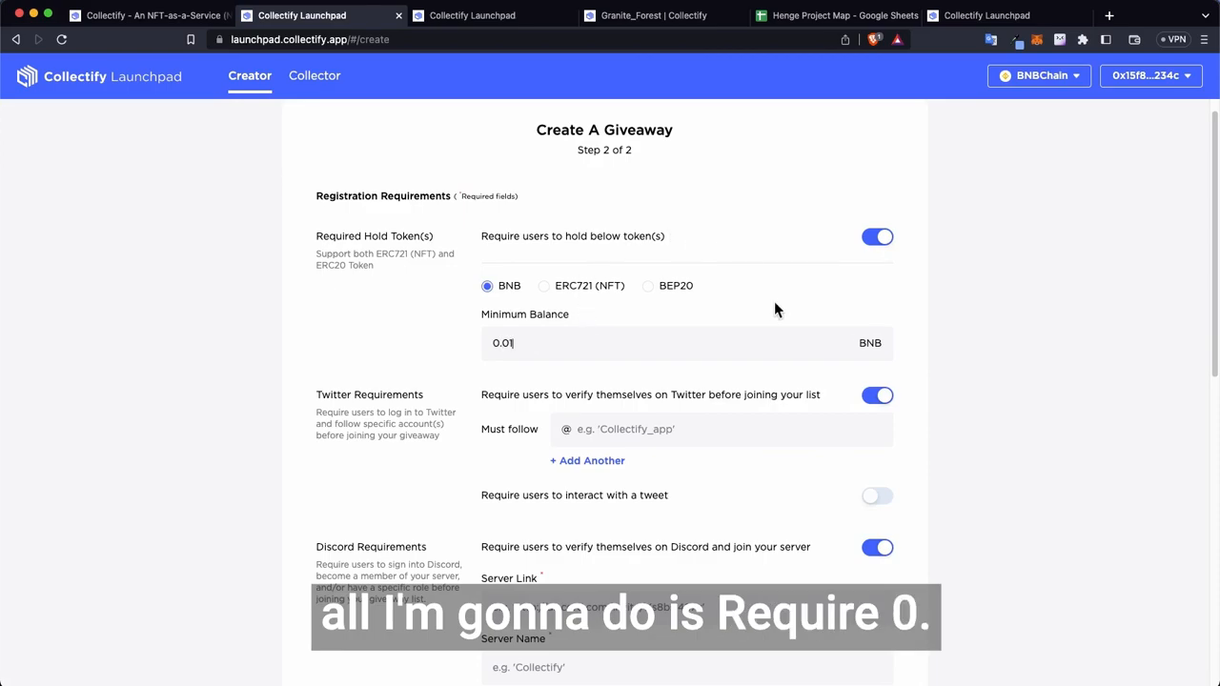
scroll(839, 329, "down", 1)
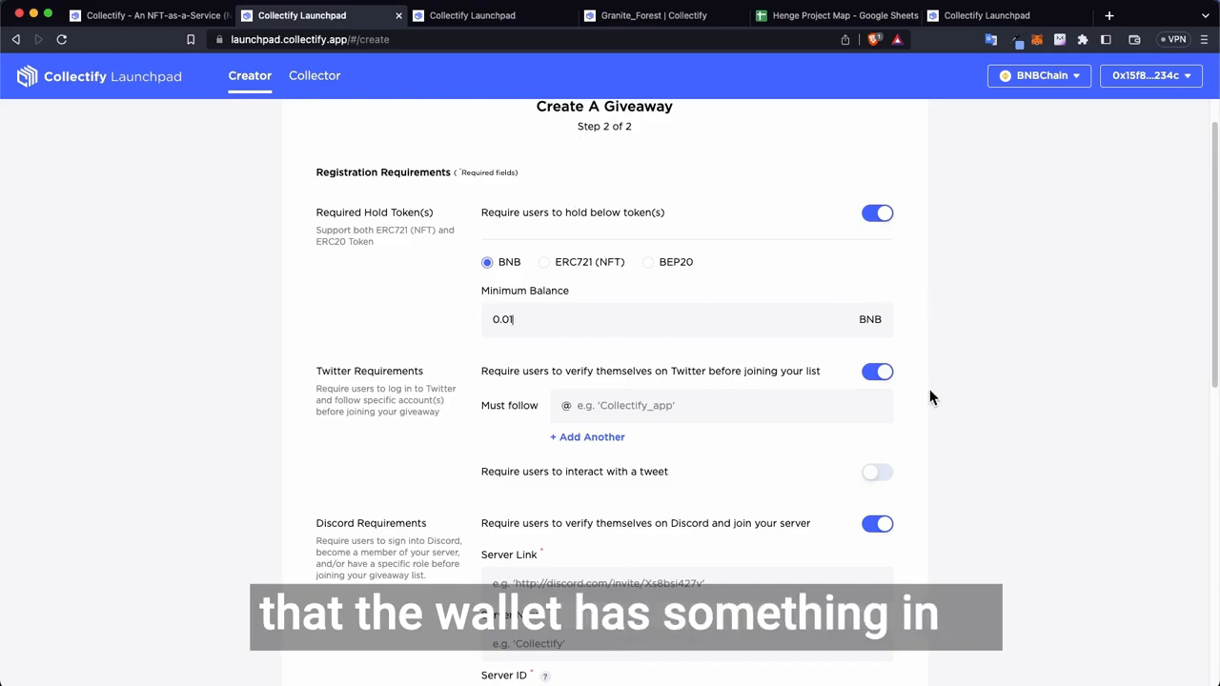
Step: Set henge_nft and collectify_app as the Twitter accounts that users must follow
scroll(728, 419, "down", 5)
left_click(649, 300)
type("hen")
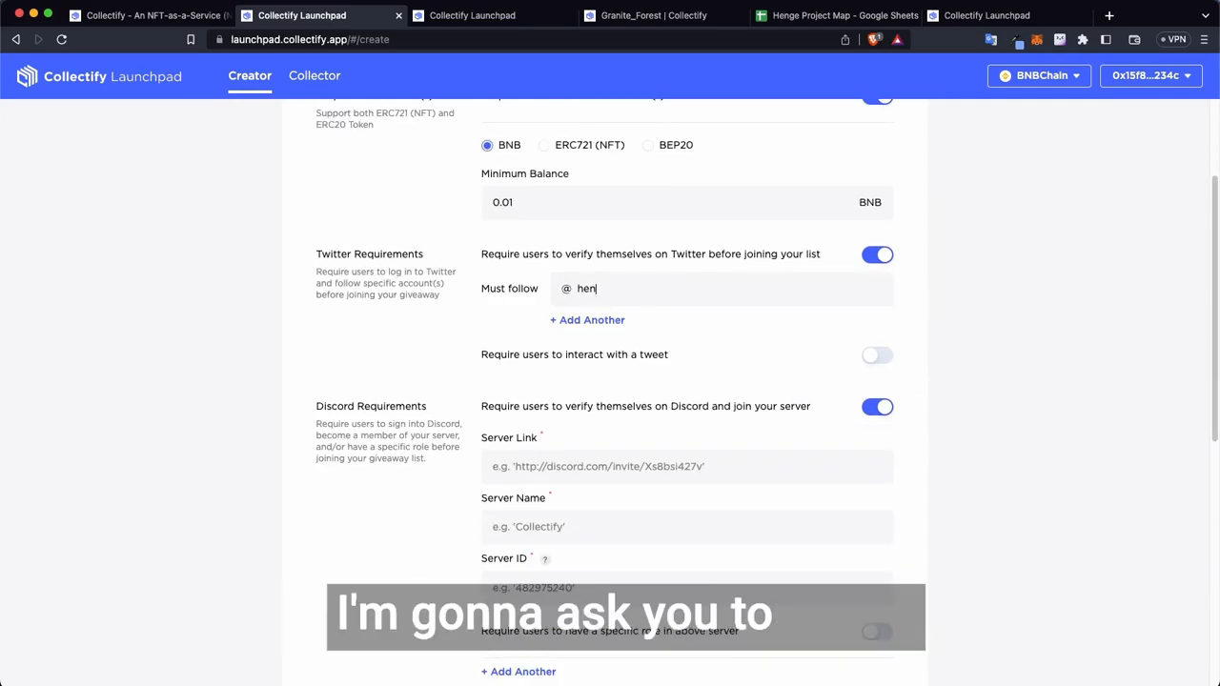
type("ge_nft")
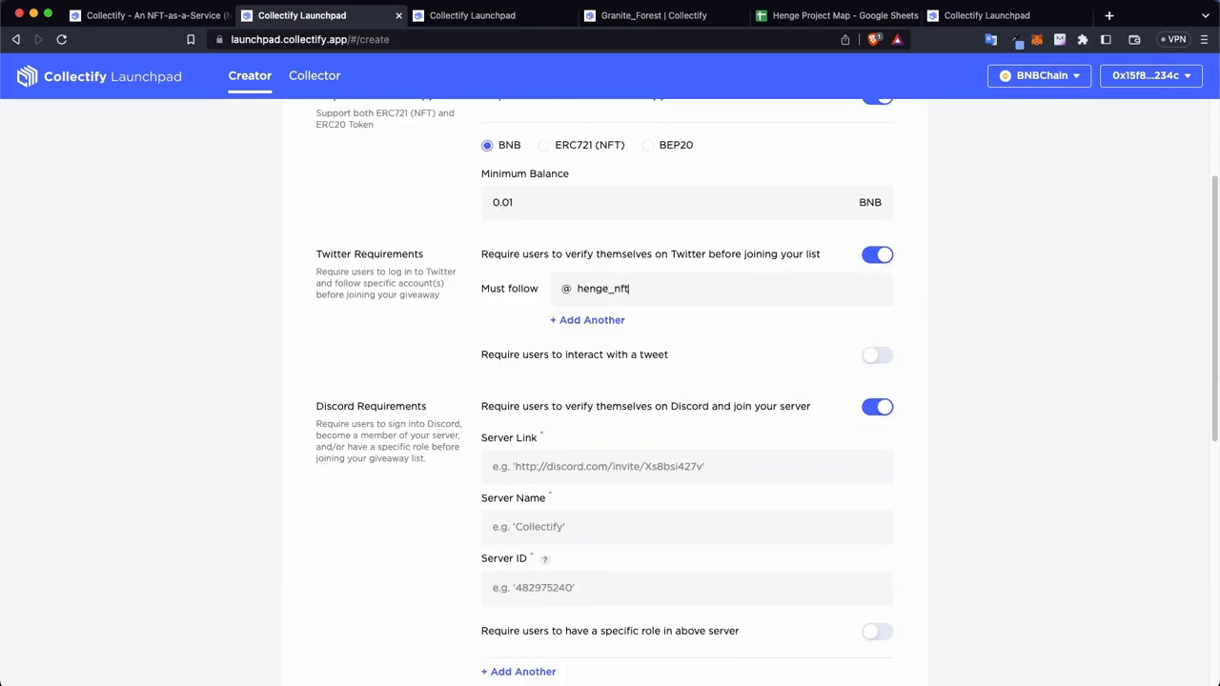
left_click(591, 321)
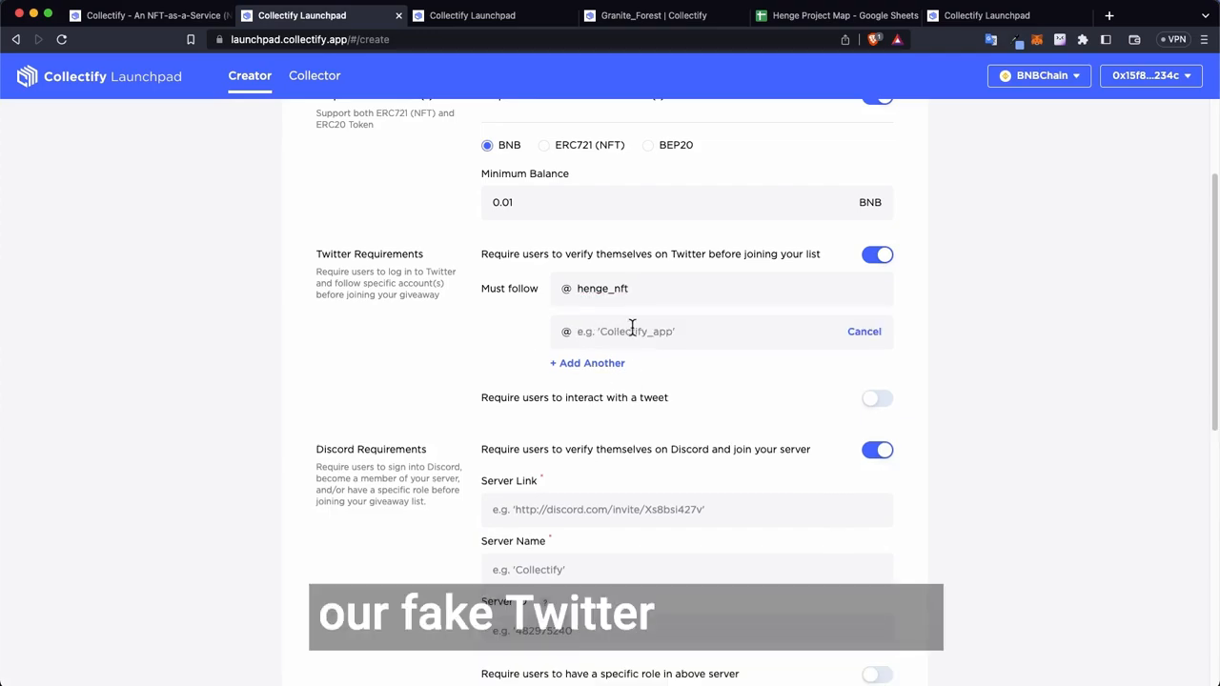
type("collectify_app")
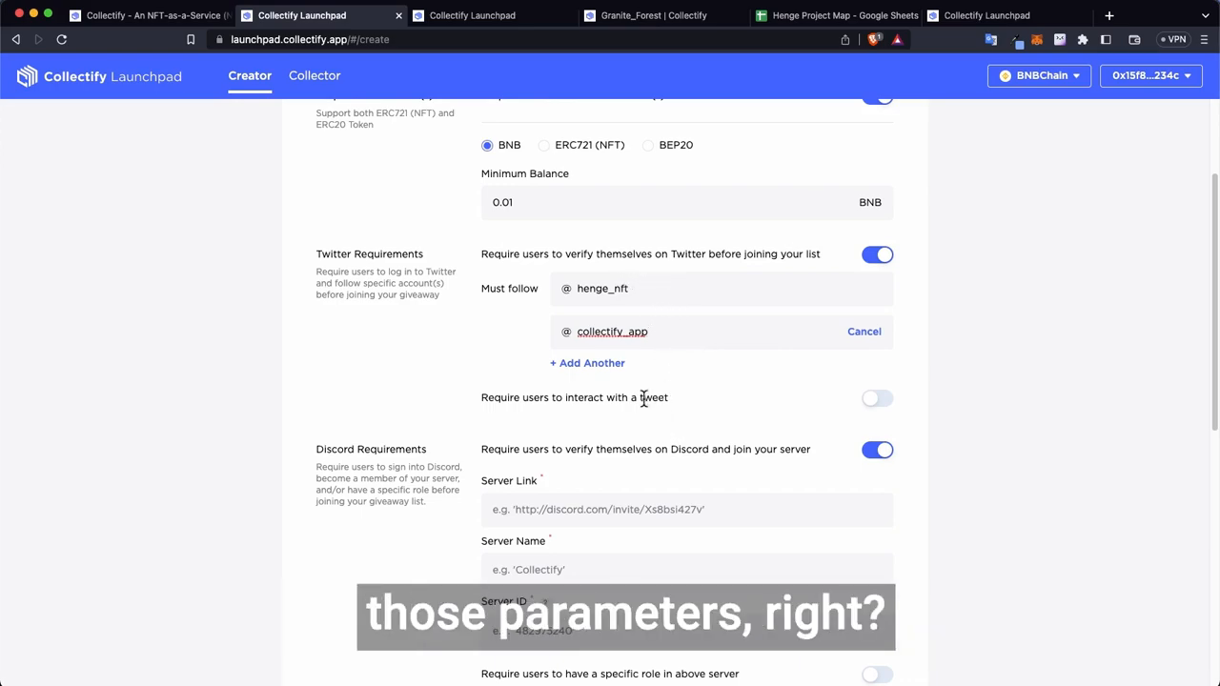
Step: Try the tweet interaction requirement with the Like & Retweet option, and switch the requirement back off
left_click(869, 397)
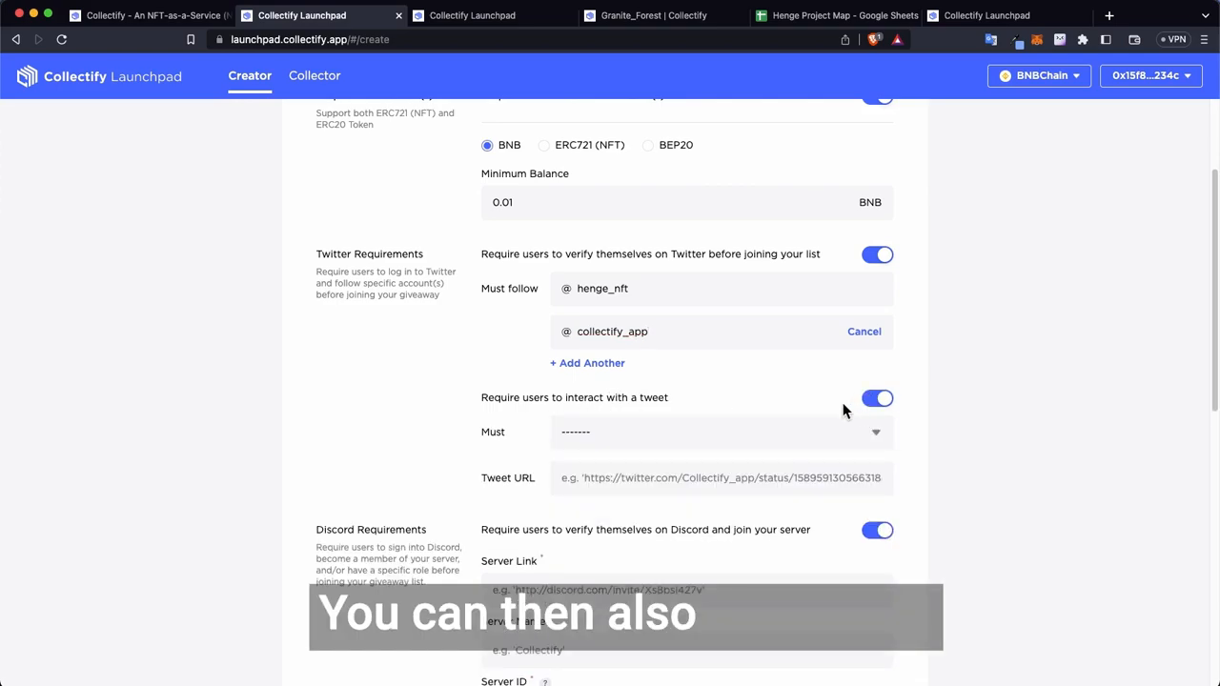
scroll(770, 428, "down", 1)
left_click(736, 410)
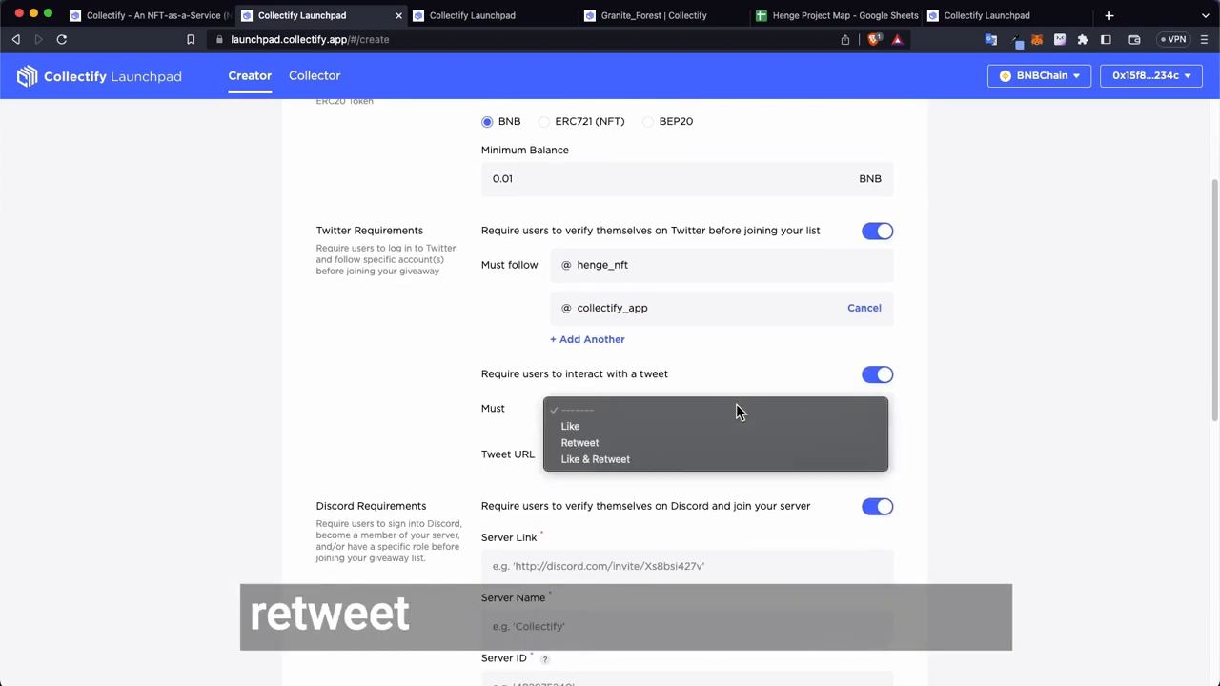
left_click(720, 454)
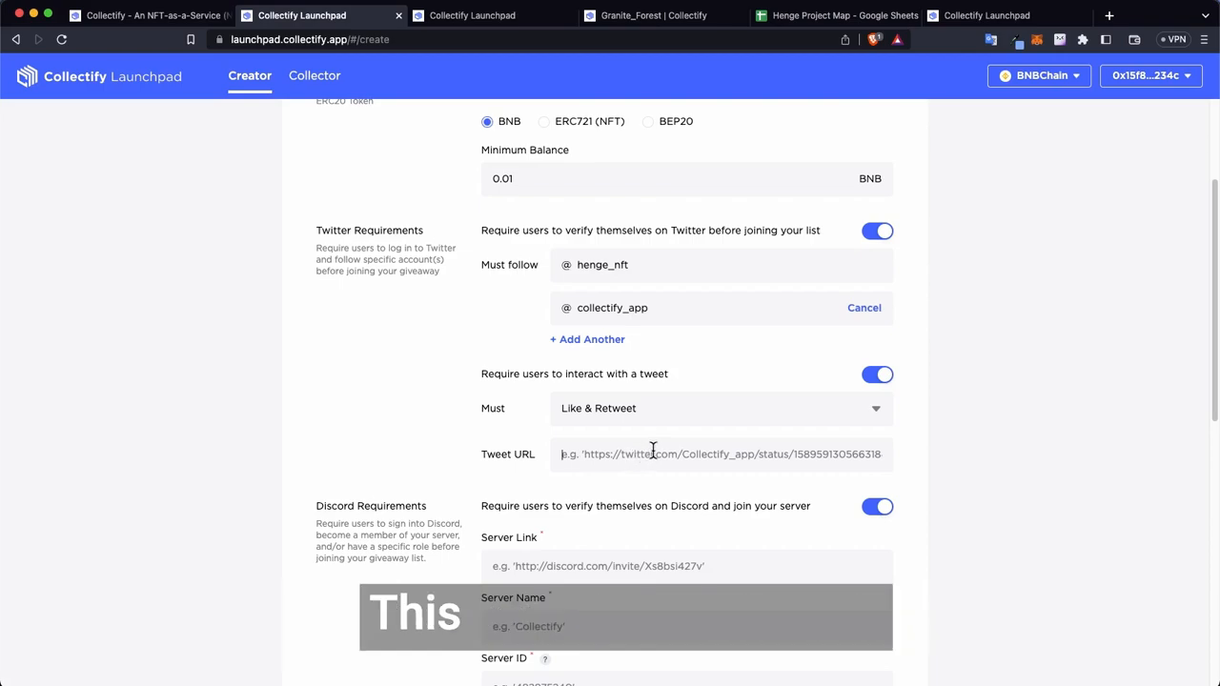
left_click(878, 374)
Step: Switch off the requirement for users to verify themselves on Discord and join the server
scroll(927, 482, "down", 2)
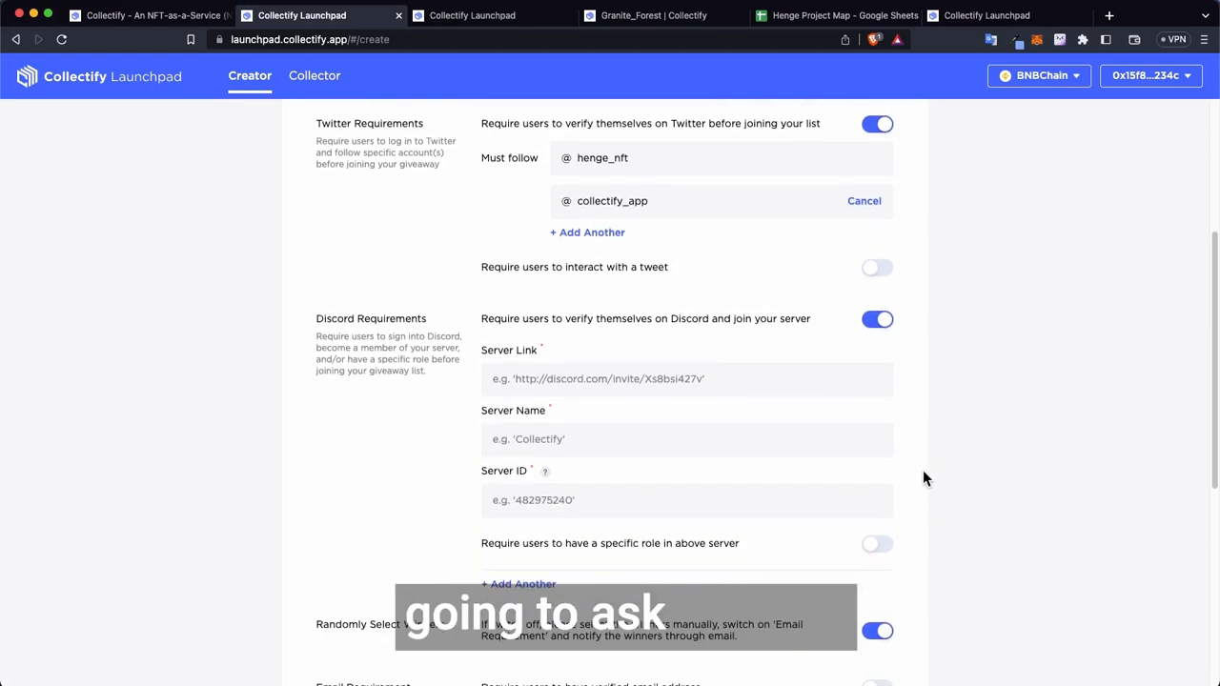
scroll(946, 470, "down", 2)
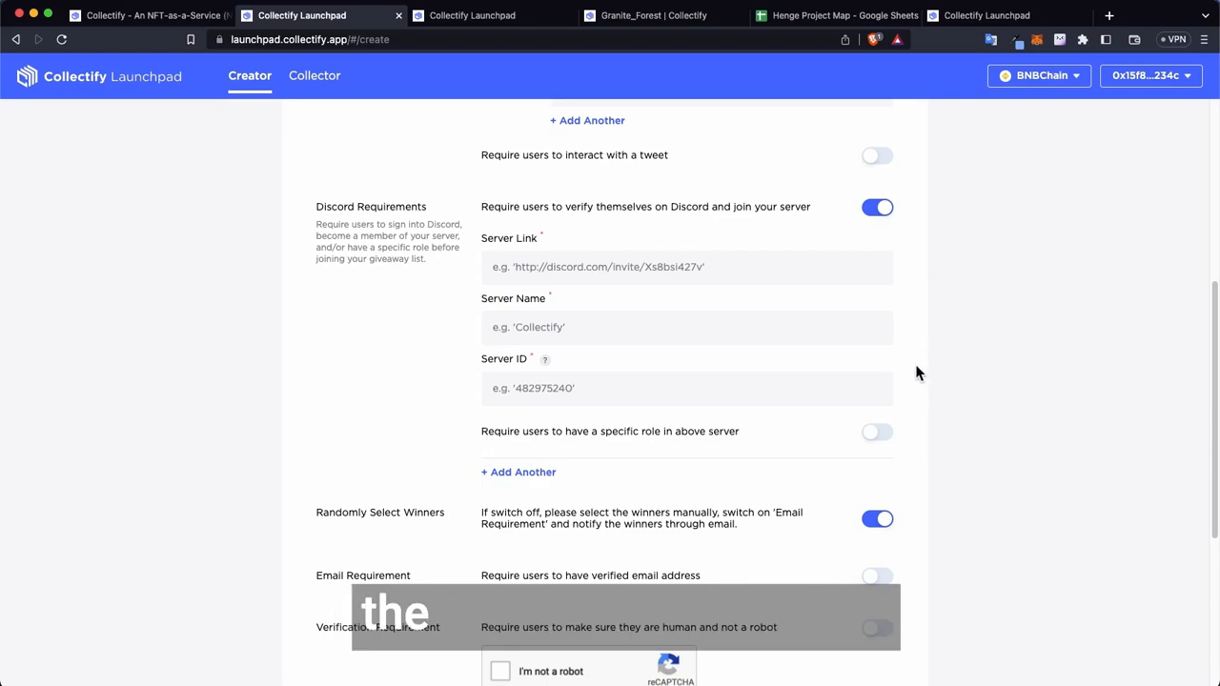
left_click(878, 208)
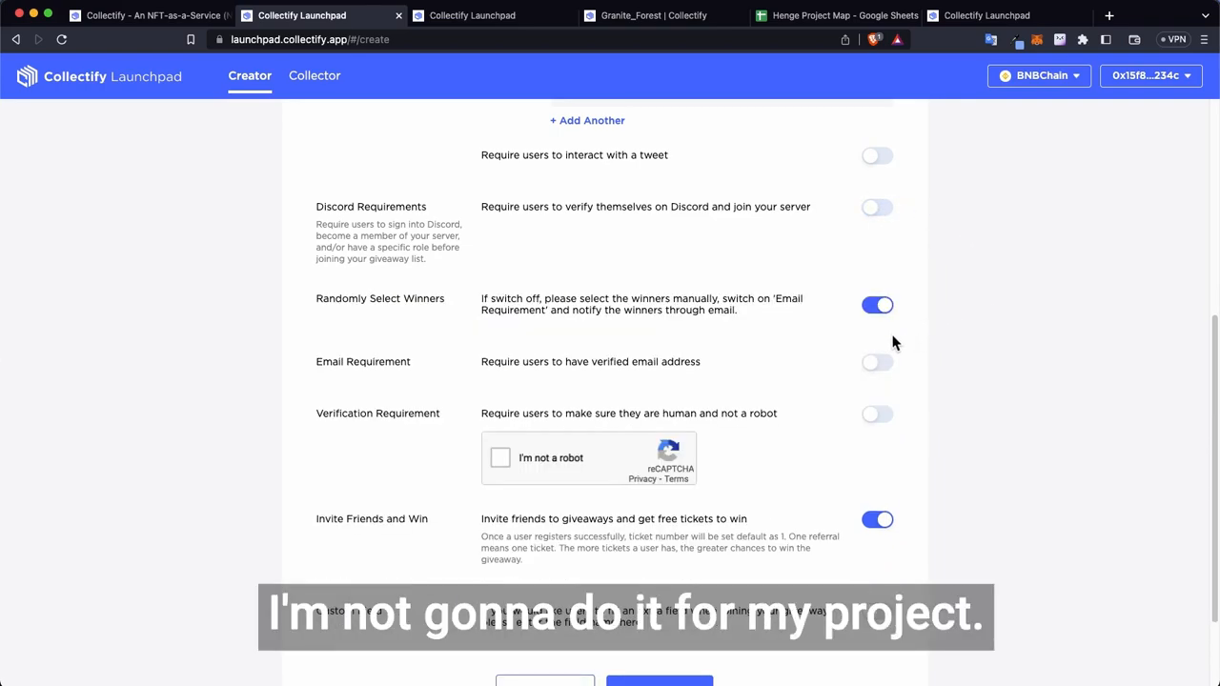
Step: Require a verified email address and human verification, and switch off Invite Friends and Win, keeping random winner selection on
scroll(934, 318, "down", 2)
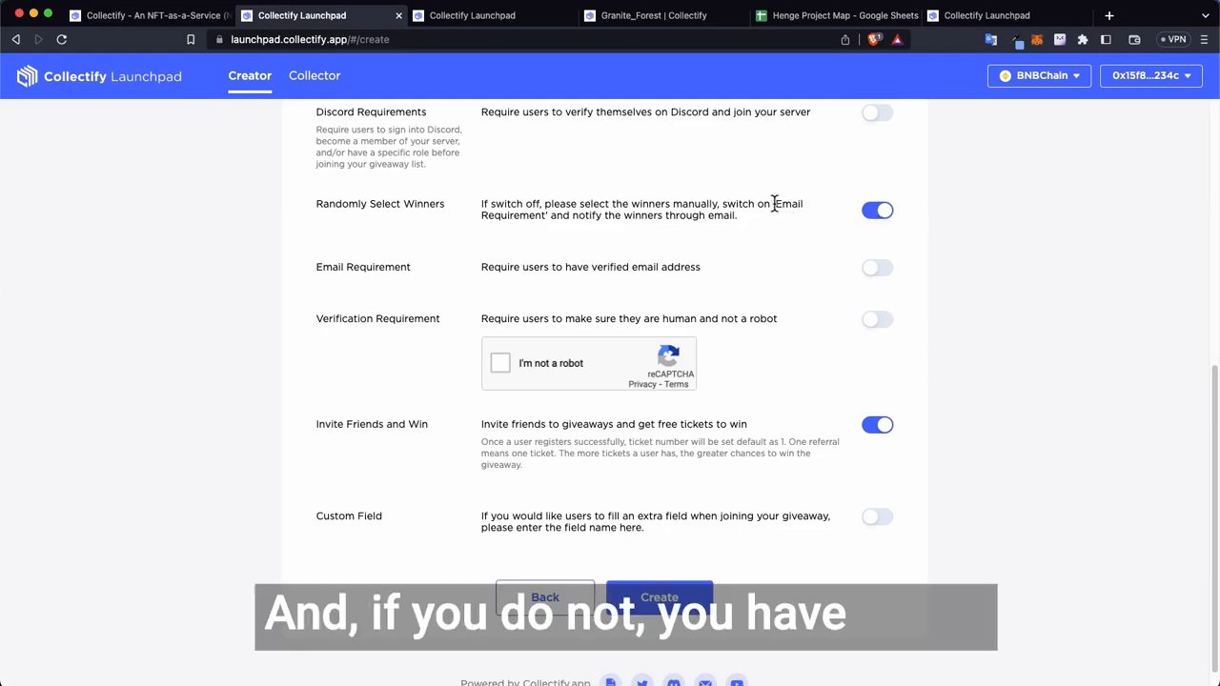
left_click_drag(774, 204, 782, 223)
left_click_drag(601, 231, 550, 217)
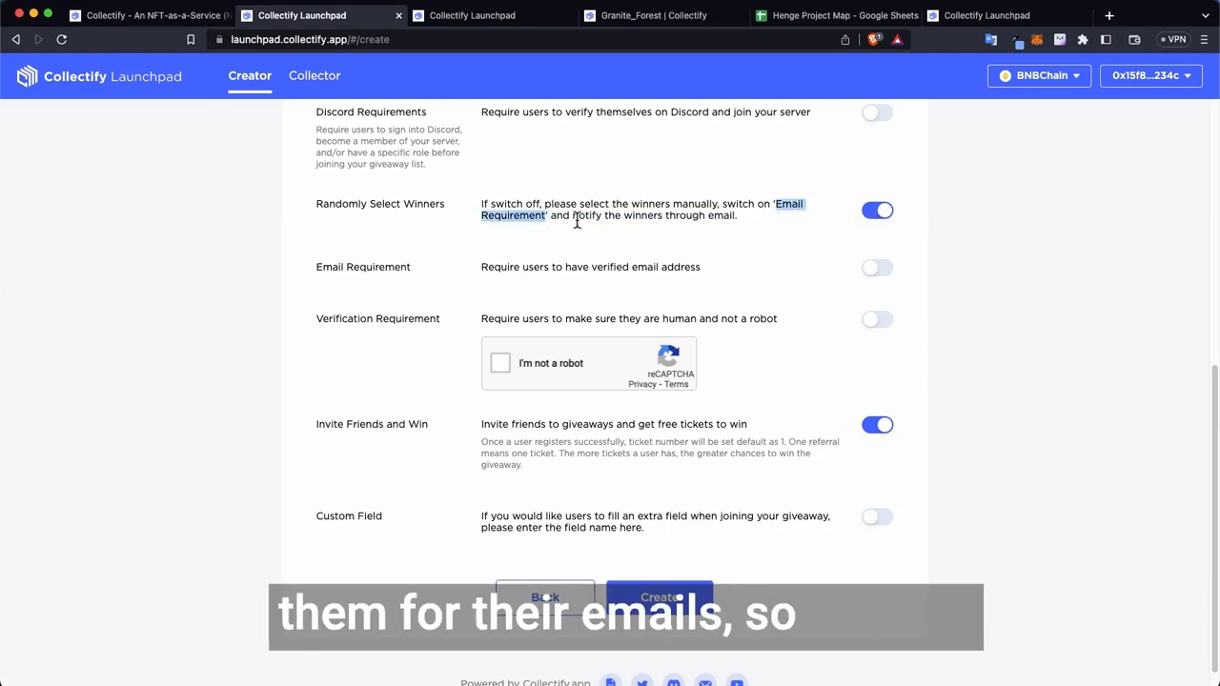
left_click(929, 240)
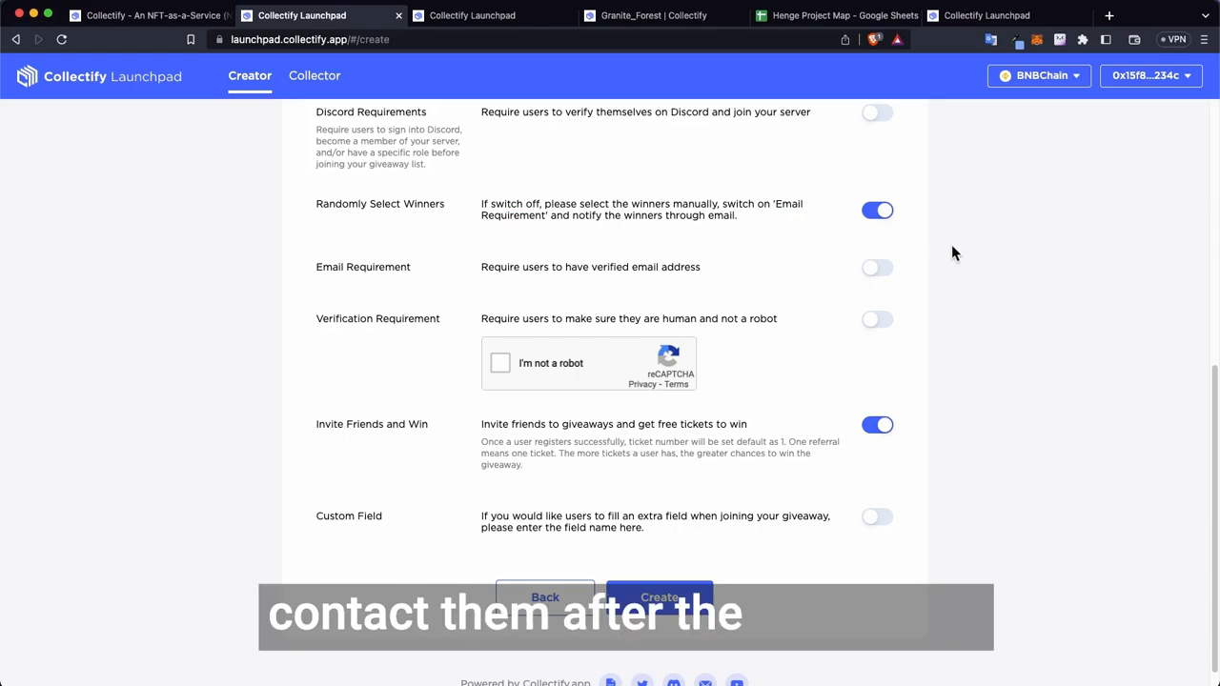
left_click(871, 269)
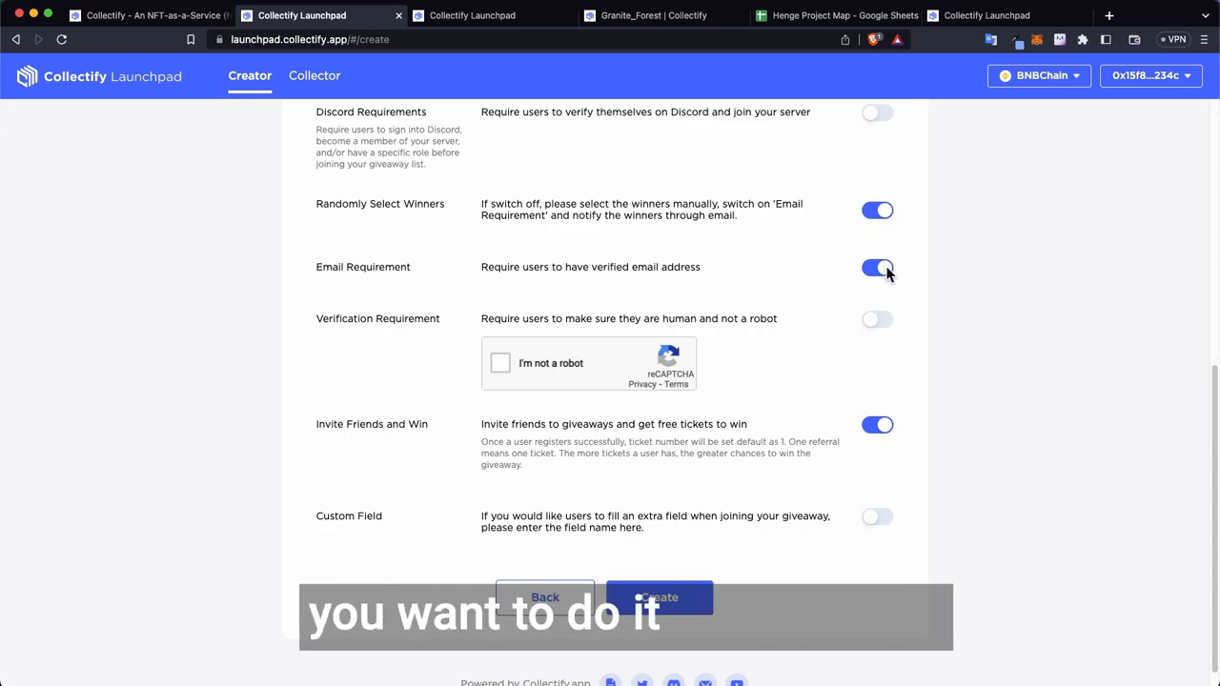
left_click(877, 320)
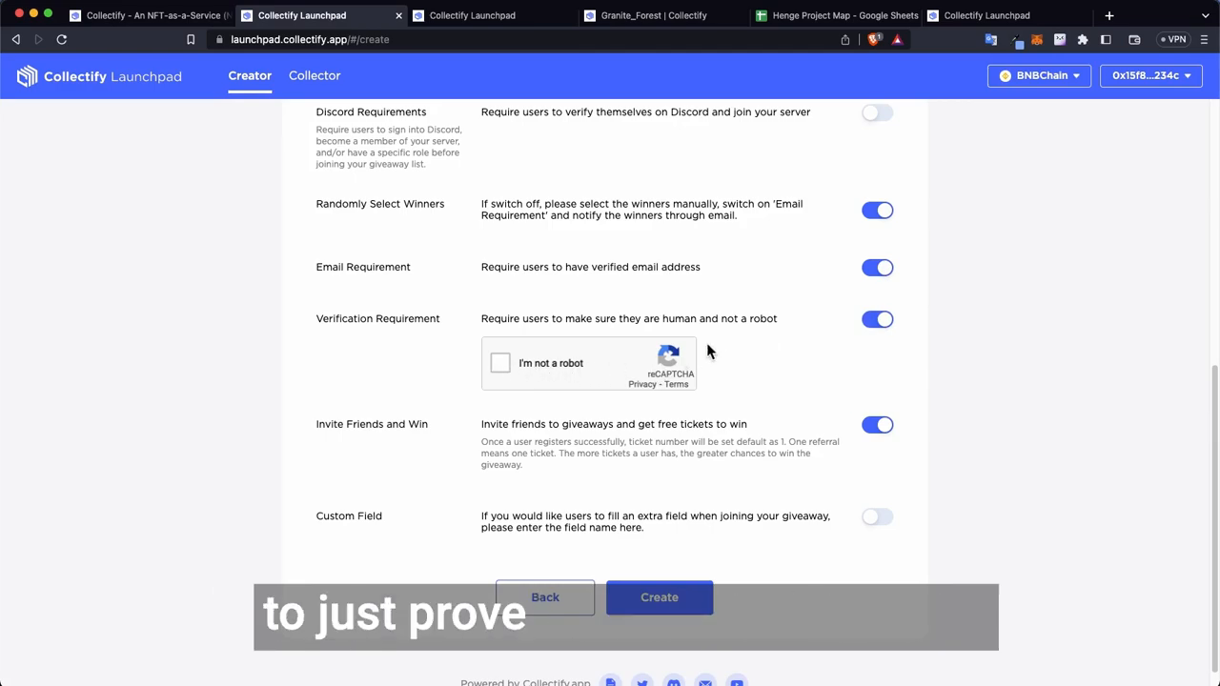
scroll(798, 354, "down", 1)
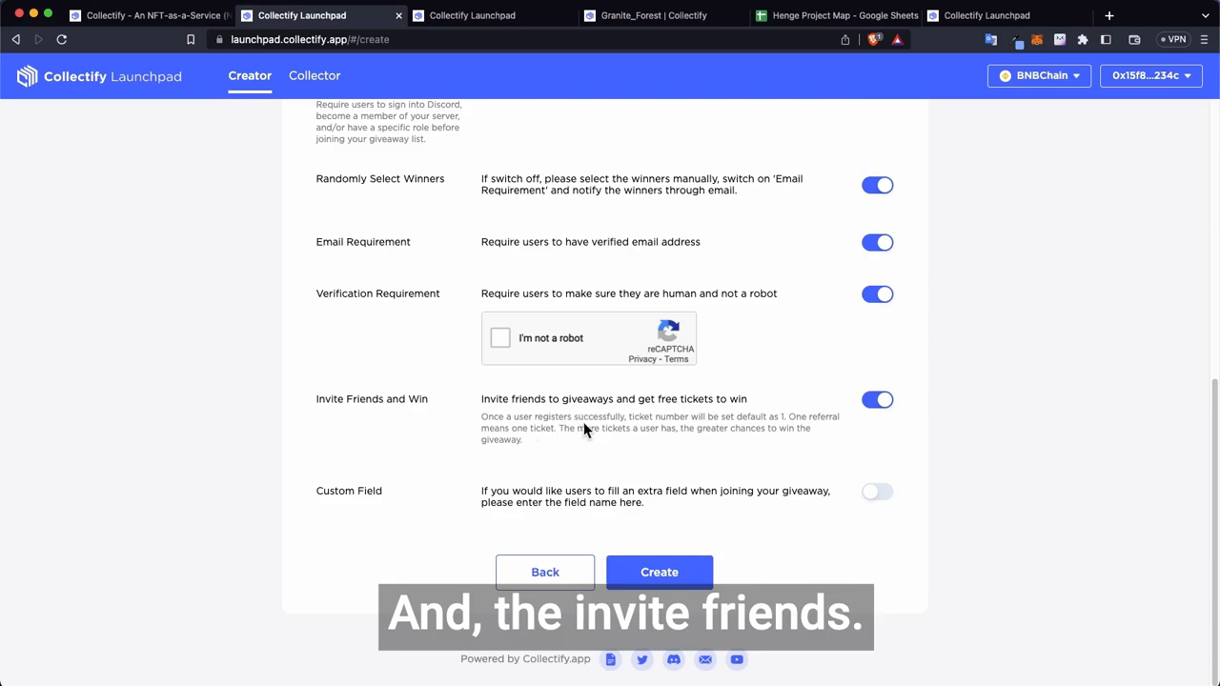
left_click(879, 400)
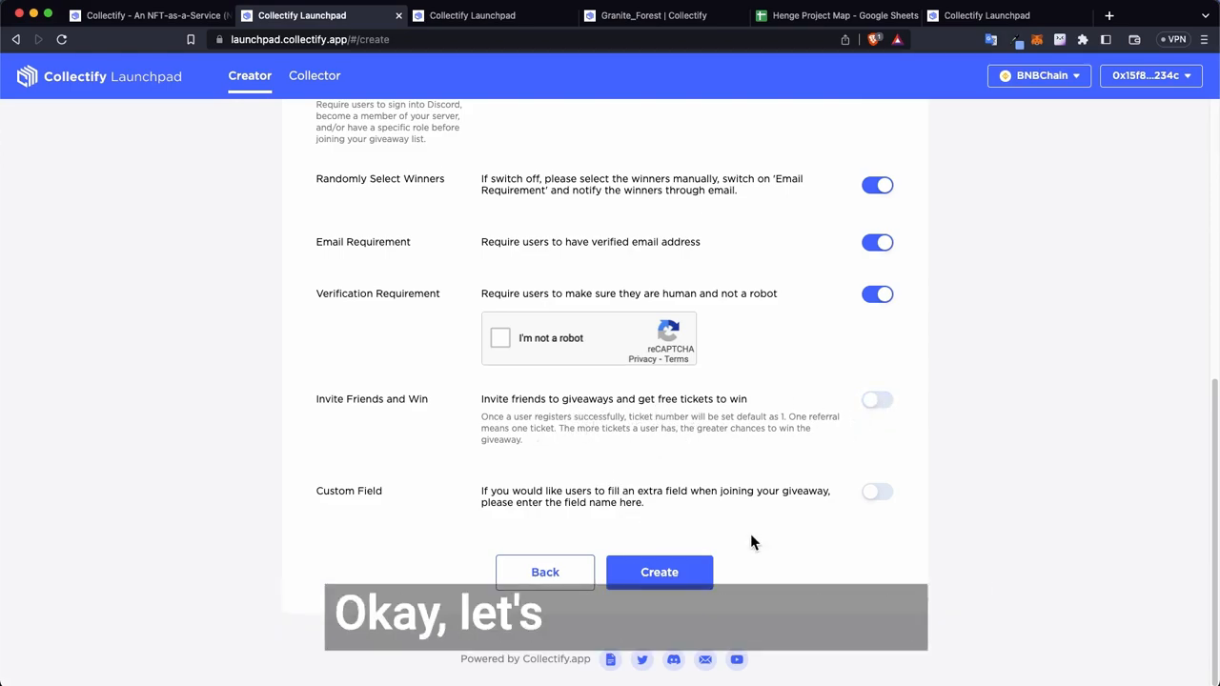
Step: Create the giveaway with the Custom Field option switched off
left_click(874, 493)
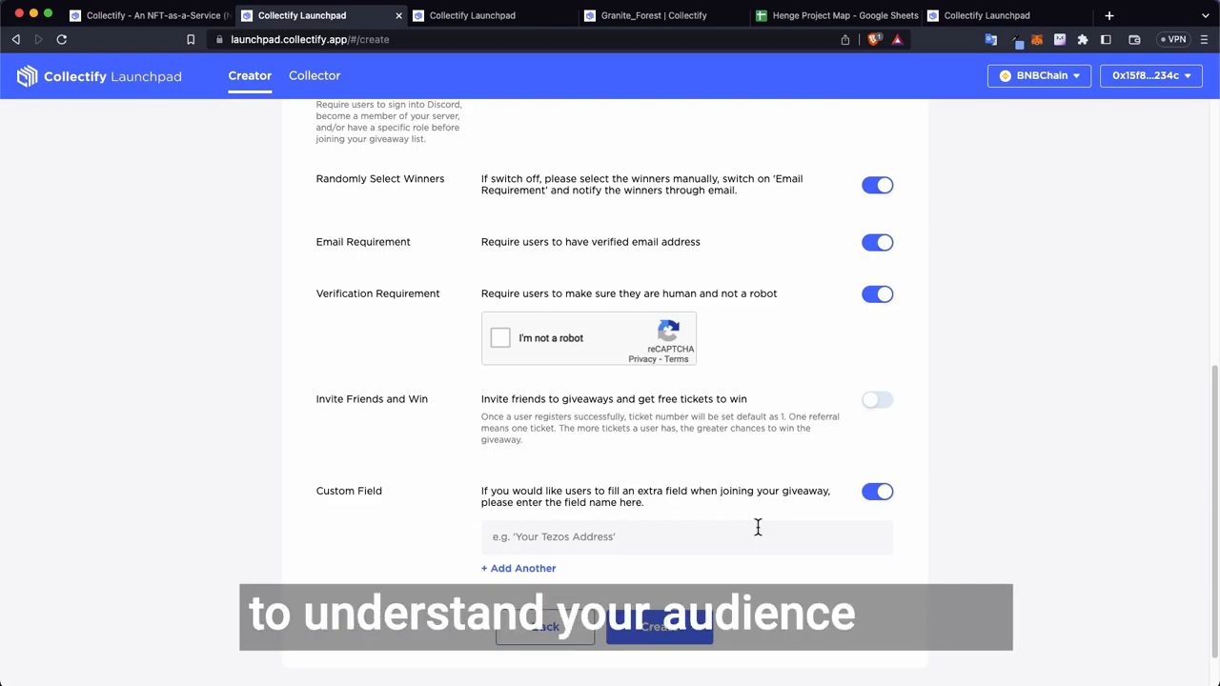
left_click(660, 634)
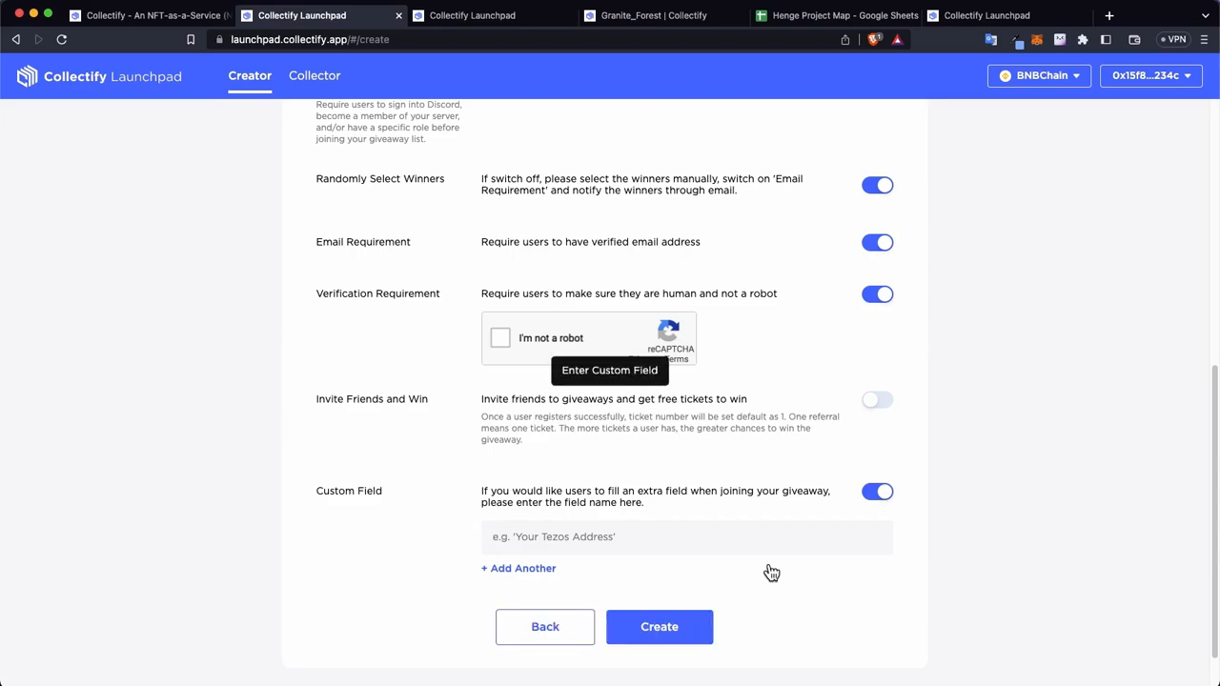
left_click(878, 492)
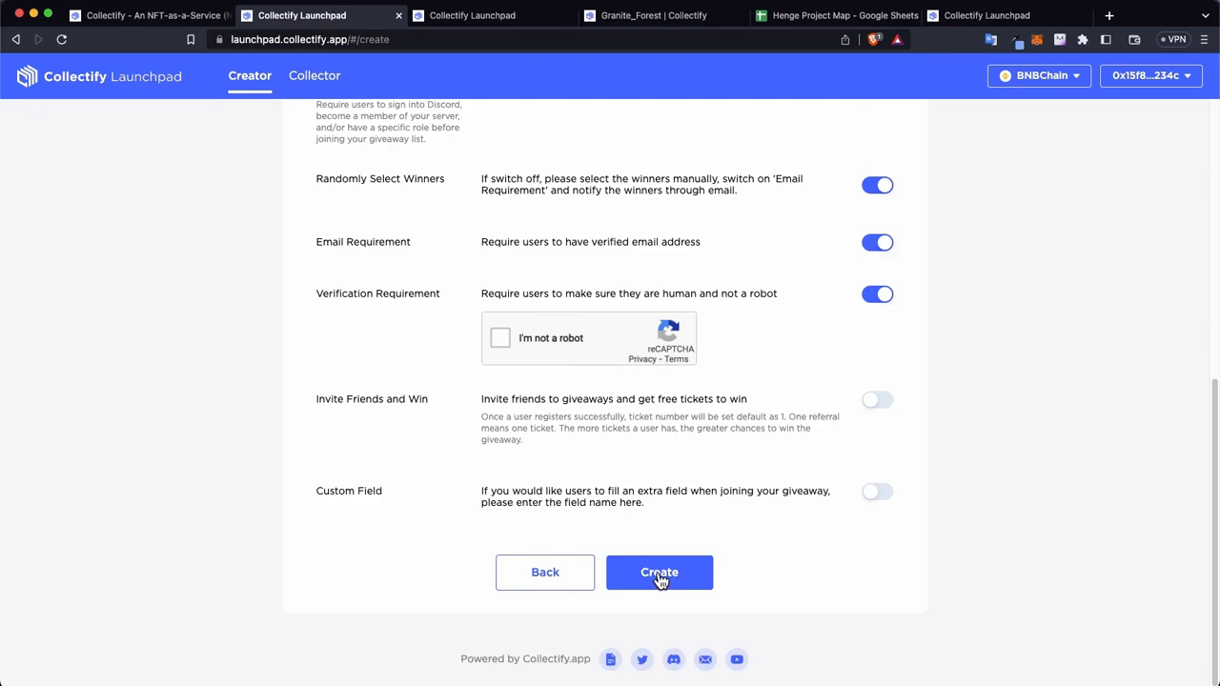
left_click(660, 574)
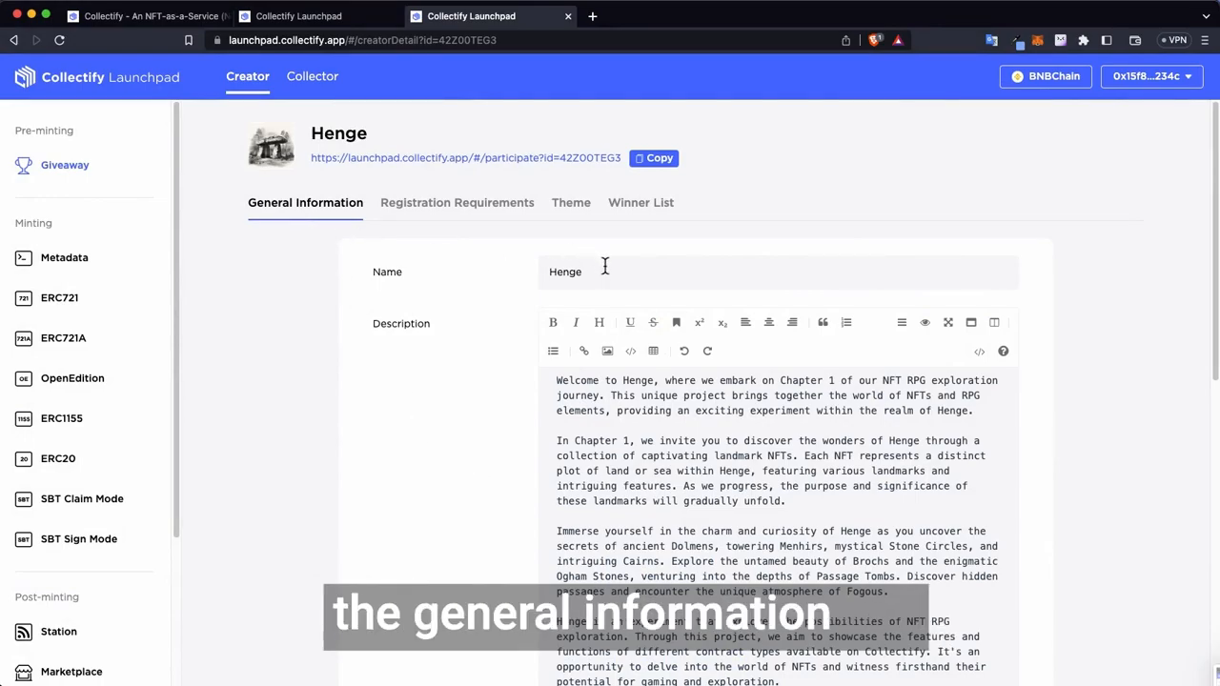
Step: Set the mint date to 2023-06-22 and save the giveaway's general information, approving the MetaMask request
scroll(645, 438, "down", 10)
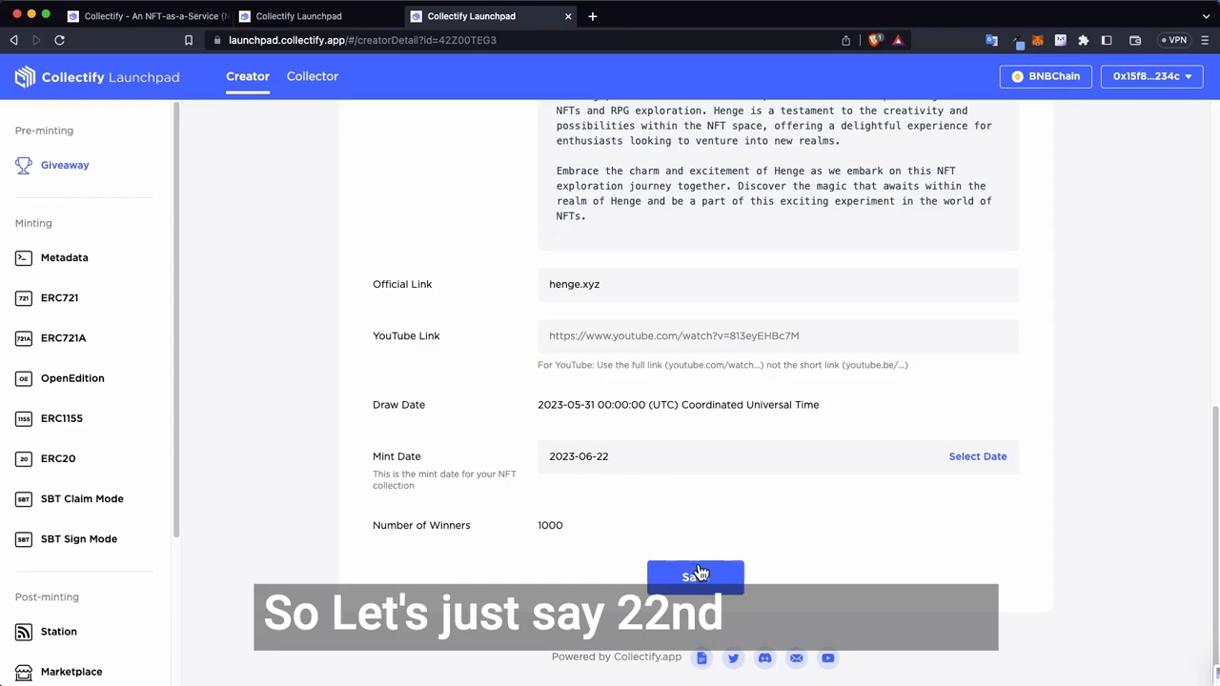
scroll(592, 496, "up", 1)
scroll(592, 495, "down", 1)
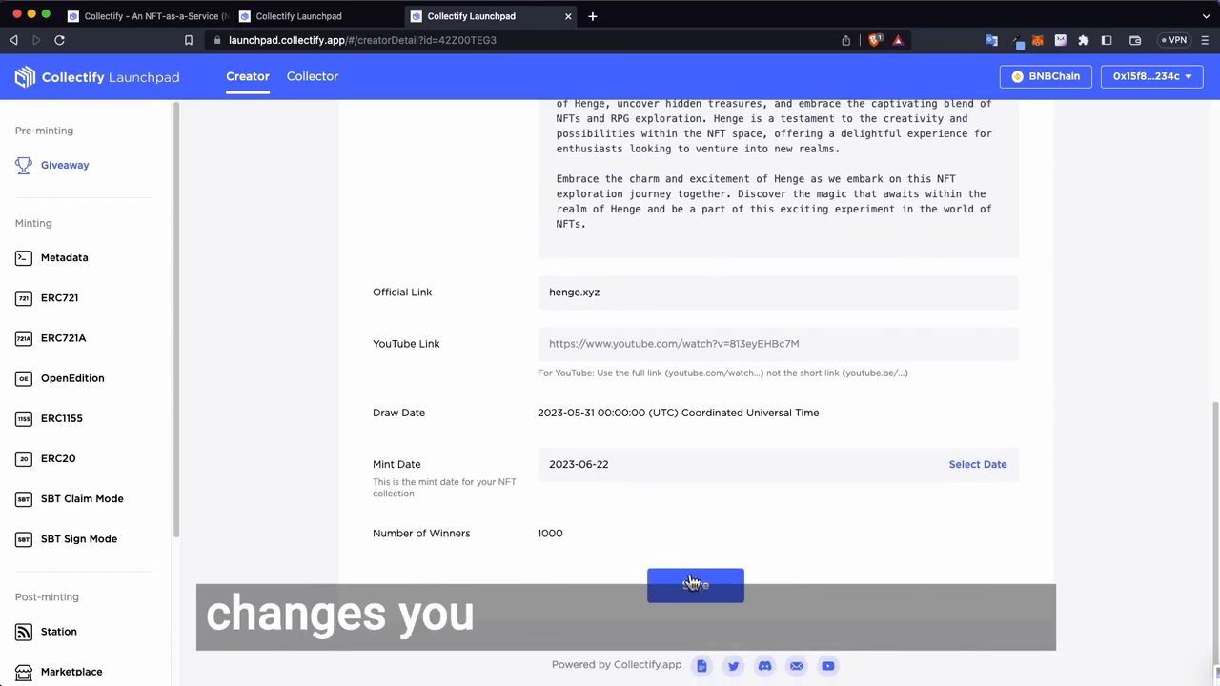
left_click(695, 583)
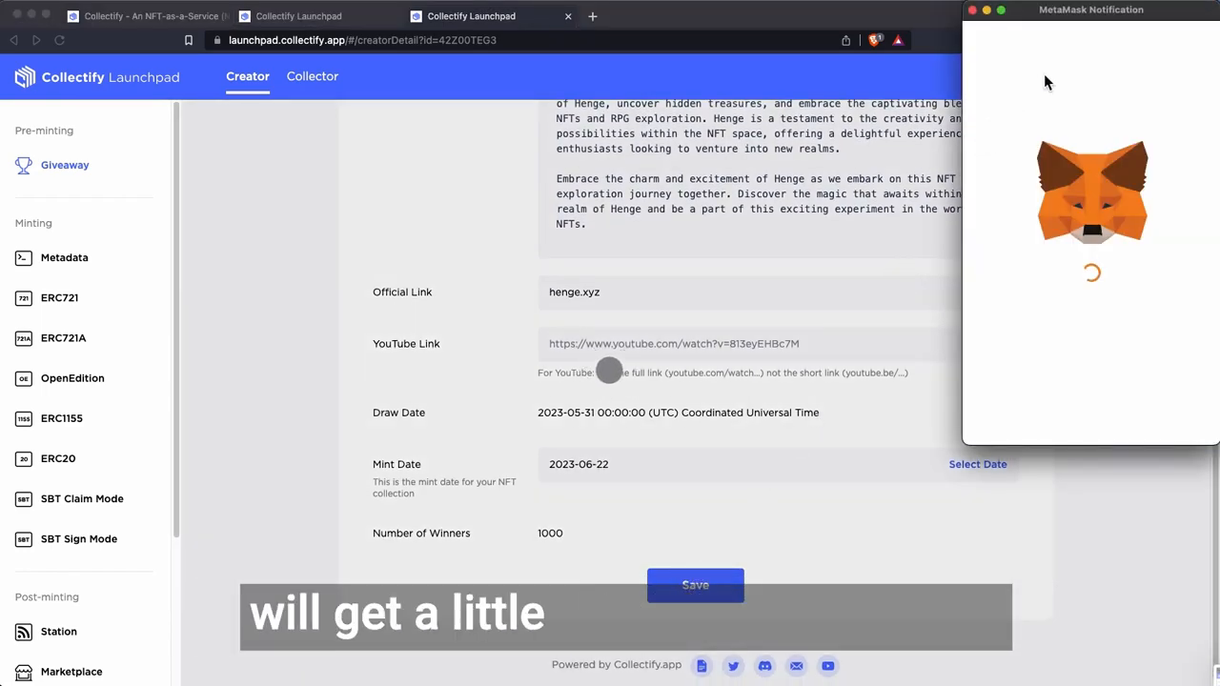
left_click(1150, 415)
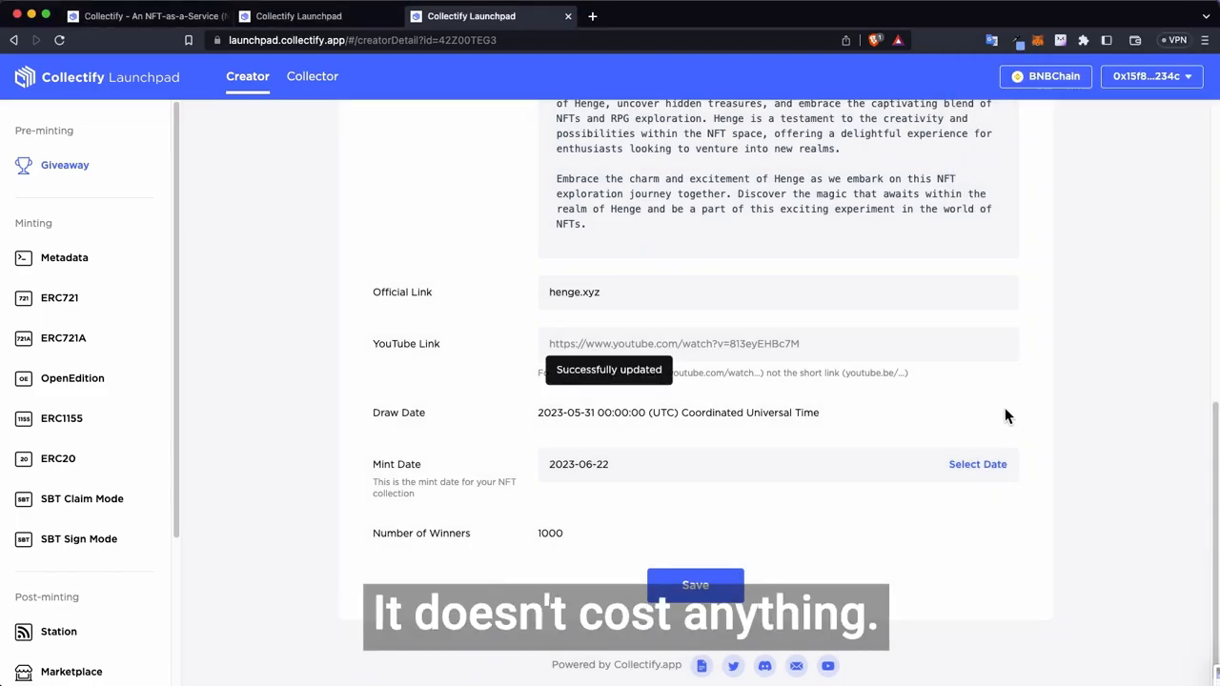
Step: Review the created giveaway's registration requirements from start to end
scroll(1004, 407, "up", 5)
scroll(1003, 407, "up", 2)
left_click(437, 188)
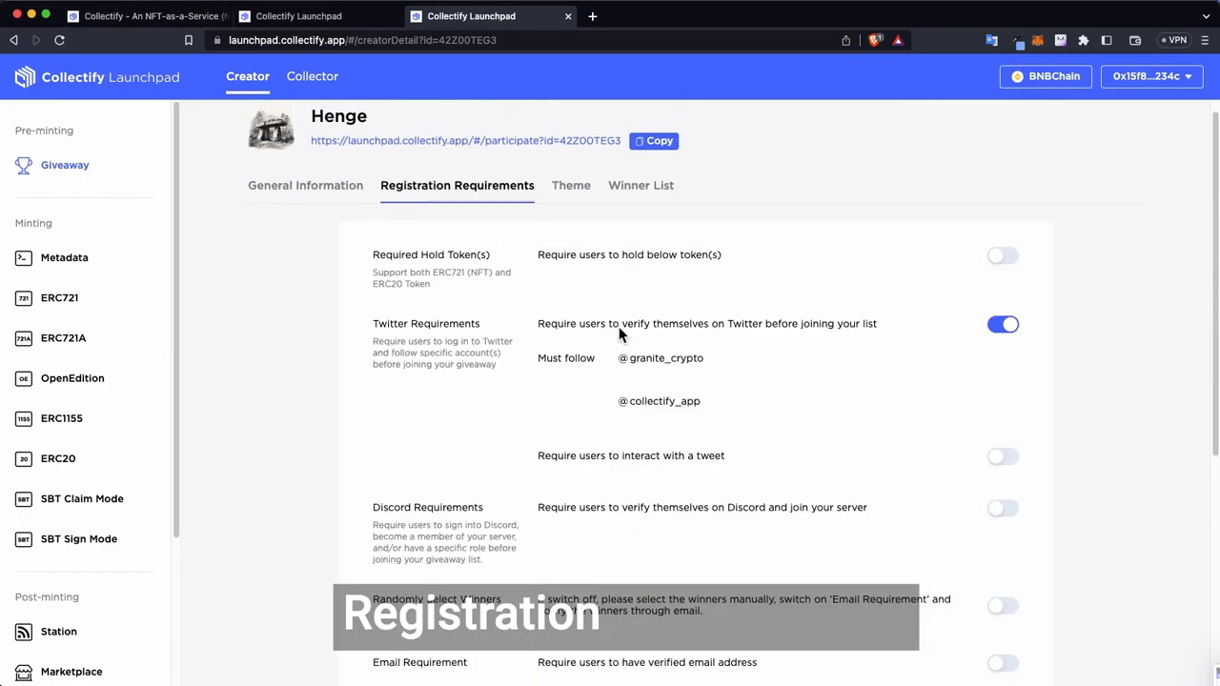
scroll(816, 410, "down", 4)
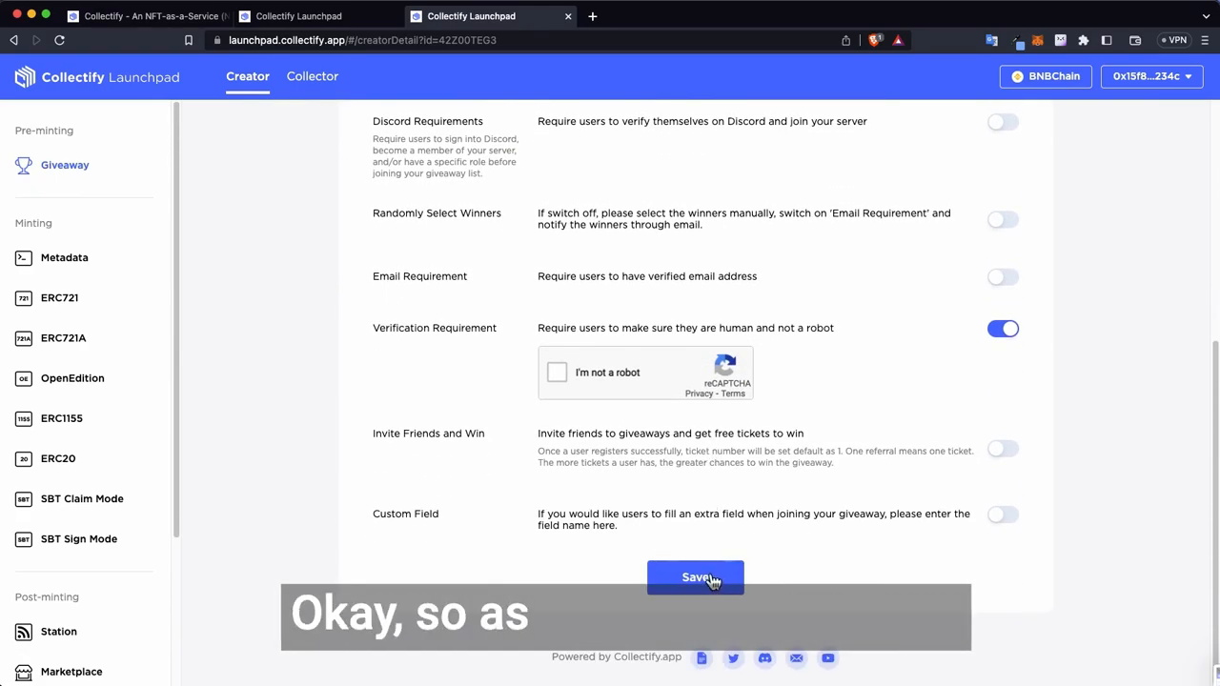
scroll(684, 372, "up", 4)
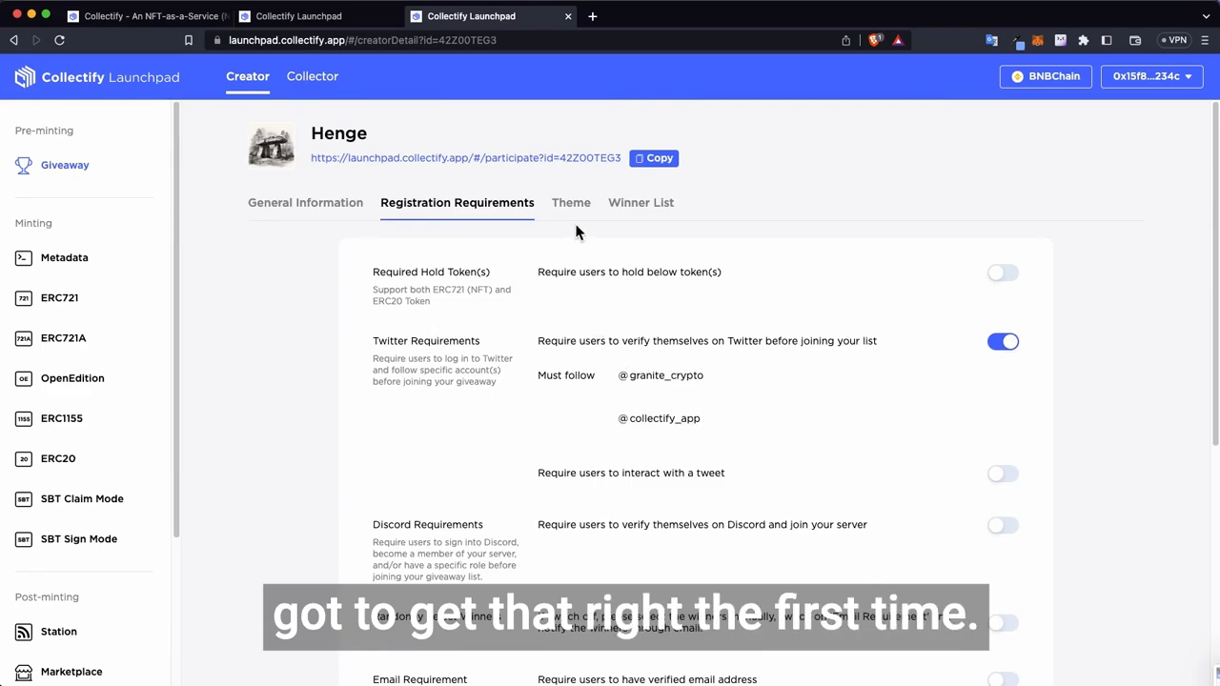
Step: Open the Henge giveaway's theme settings and preview its participation page with the current theme, returning to the settings
left_click(570, 211)
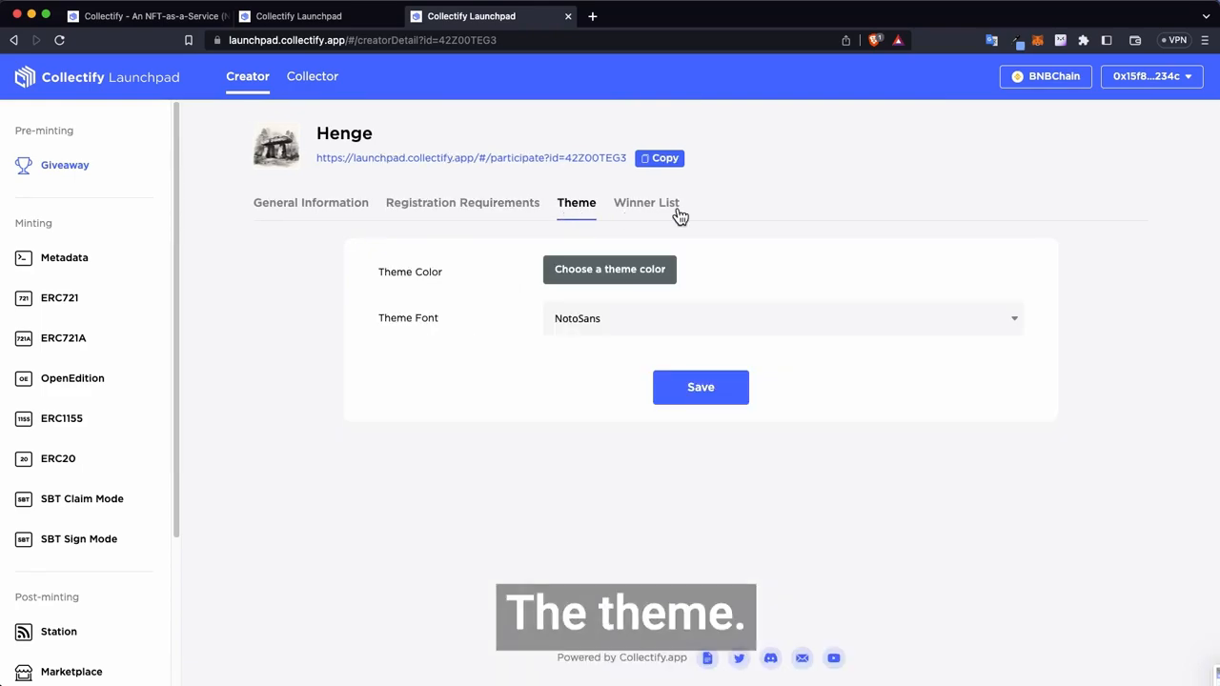
left_click(512, 170)
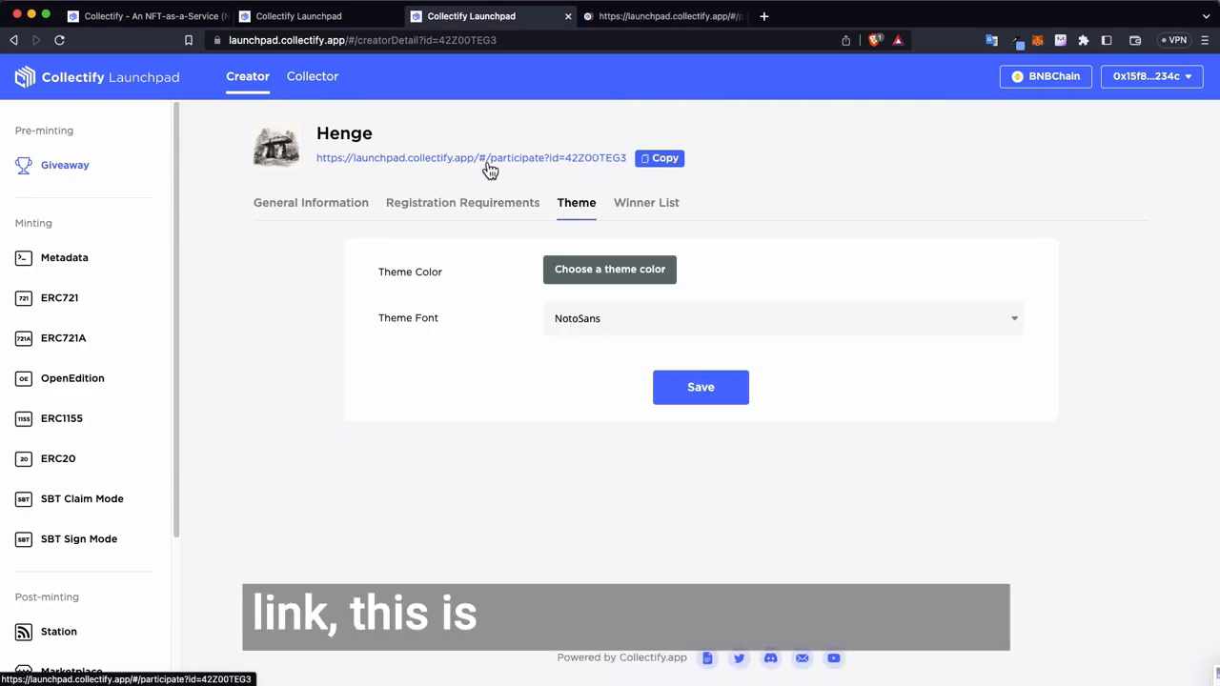
left_click(658, 15)
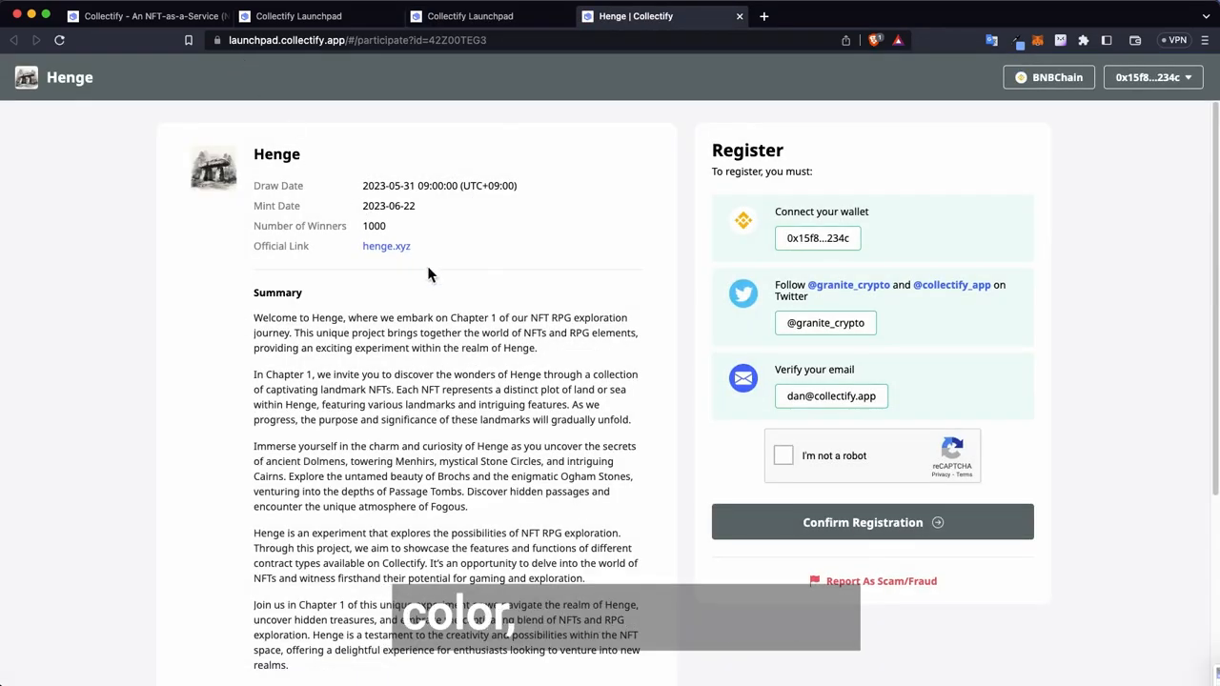
left_click(472, 16)
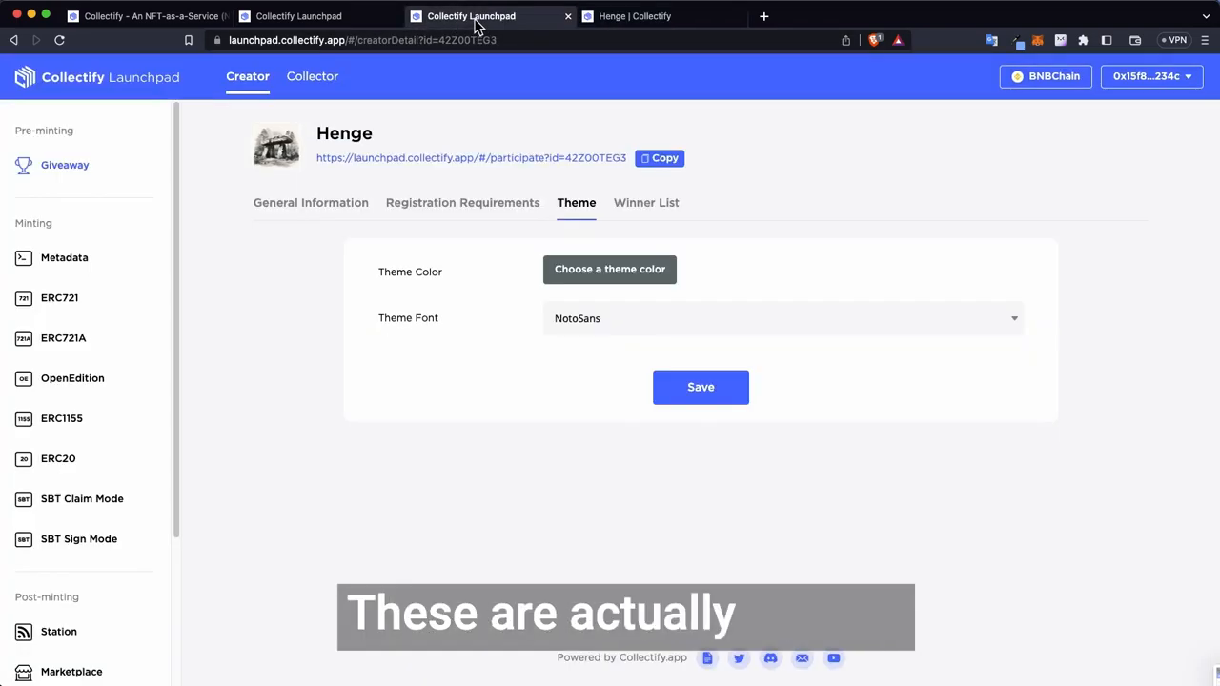
Step: Set the giveaway's theme color to green with the NotoSans font, save the theme and sign the MetaMask request
left_click(620, 276)
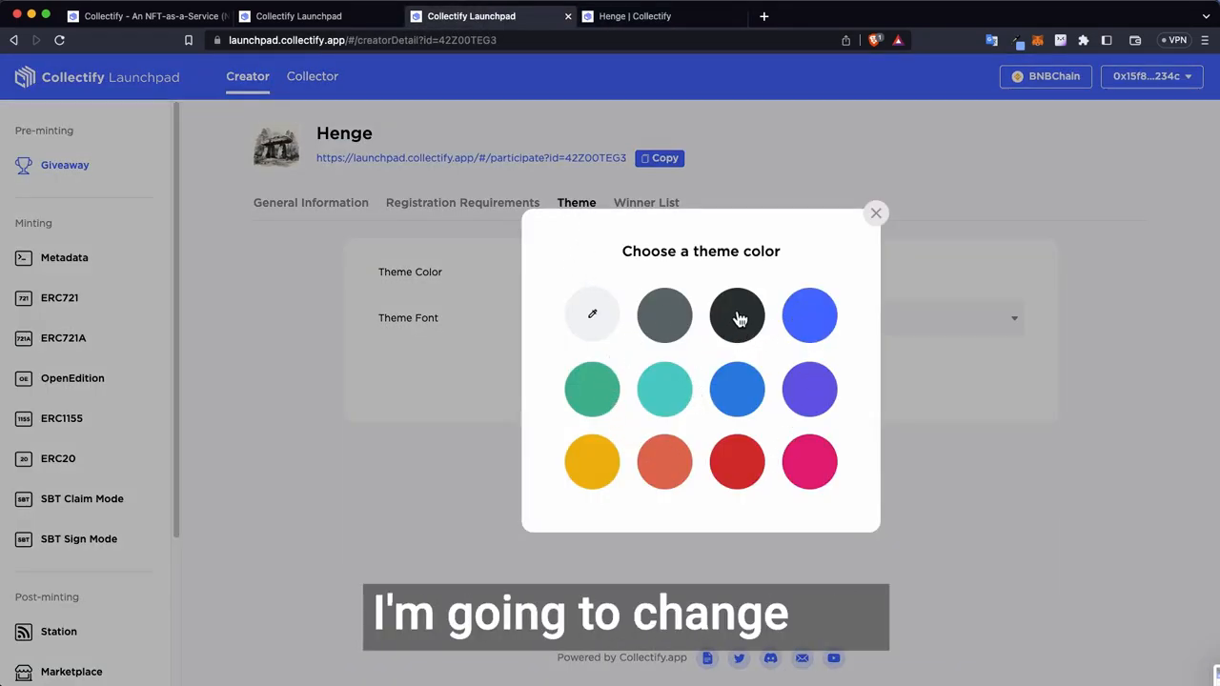
left_click(604, 381)
left_click(624, 320)
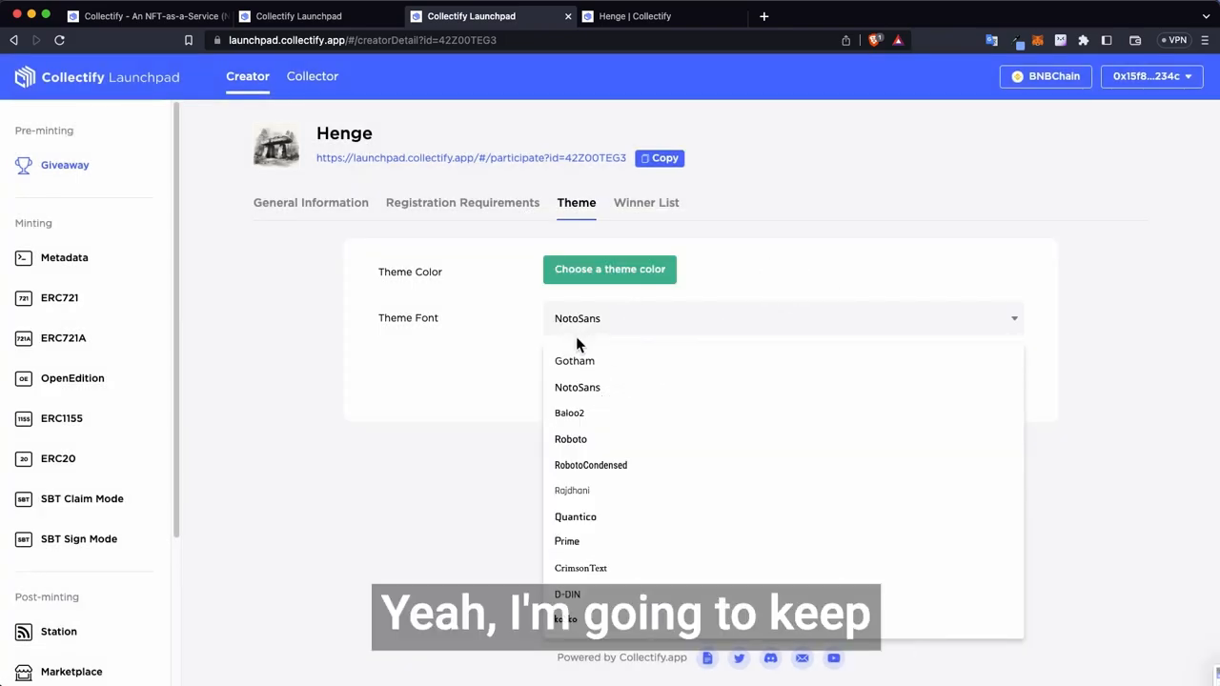
left_click(575, 389)
left_click(688, 394)
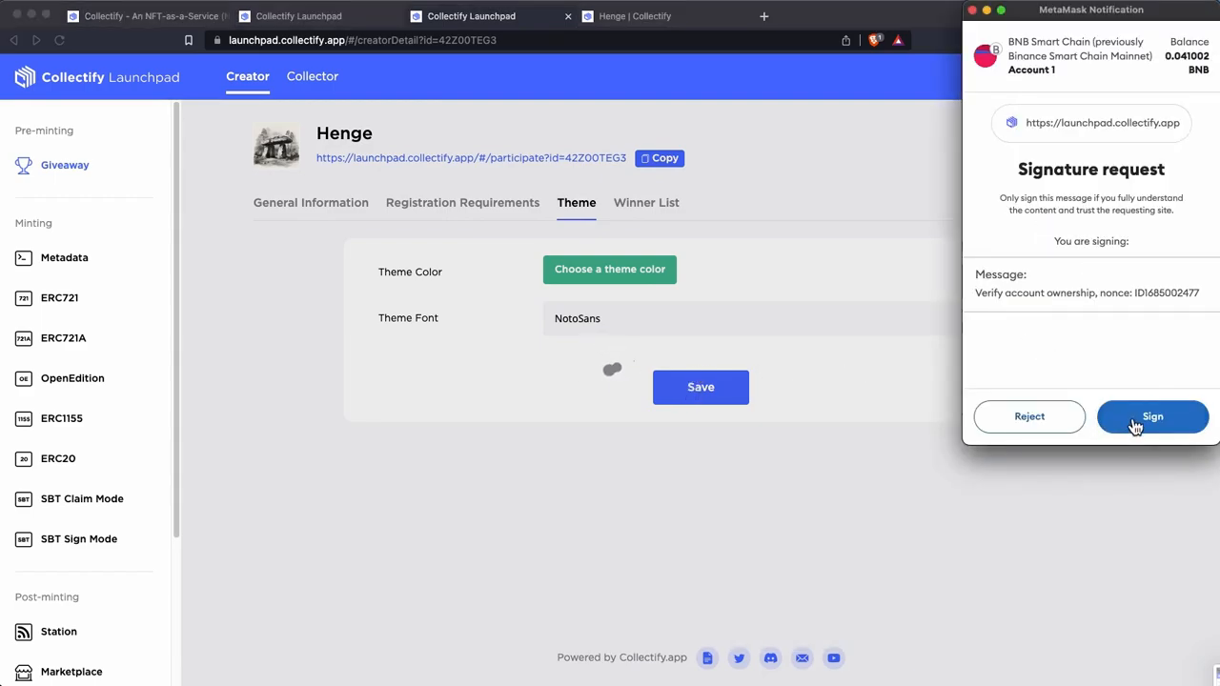
left_click(1142, 412)
Step: Check the new theme on the giveaway's participation page and close the preview pages
left_click(560, 160, "super")
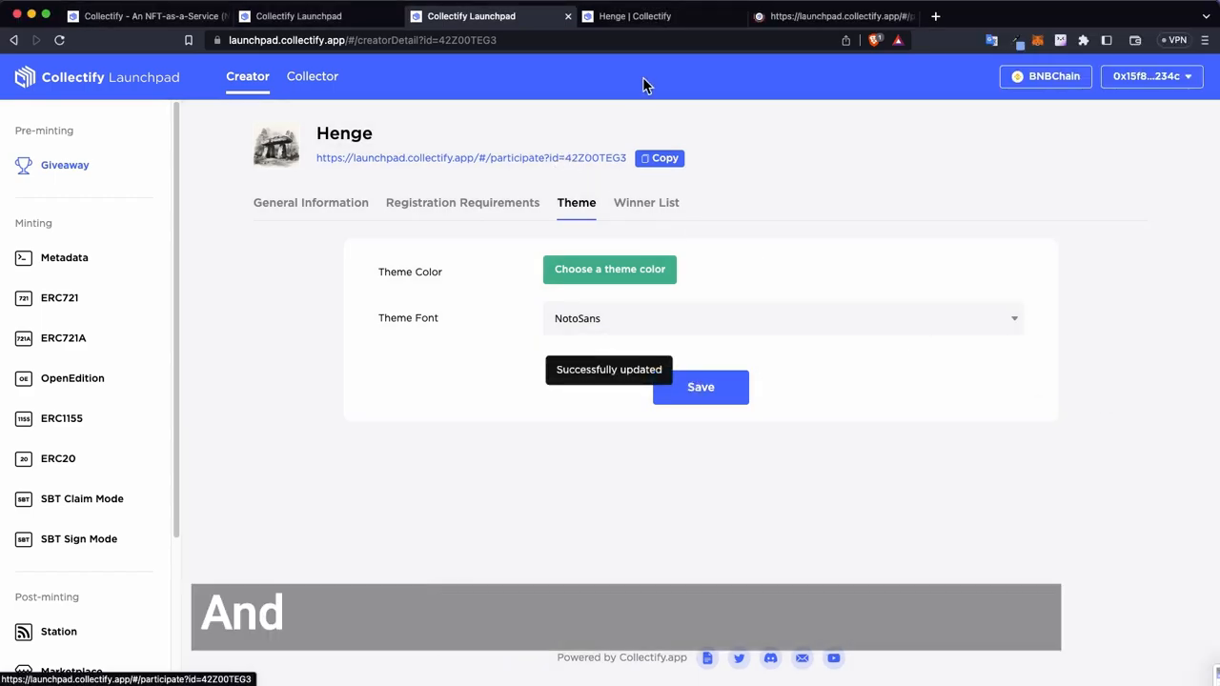
left_click(739, 16)
left_click(734, 23)
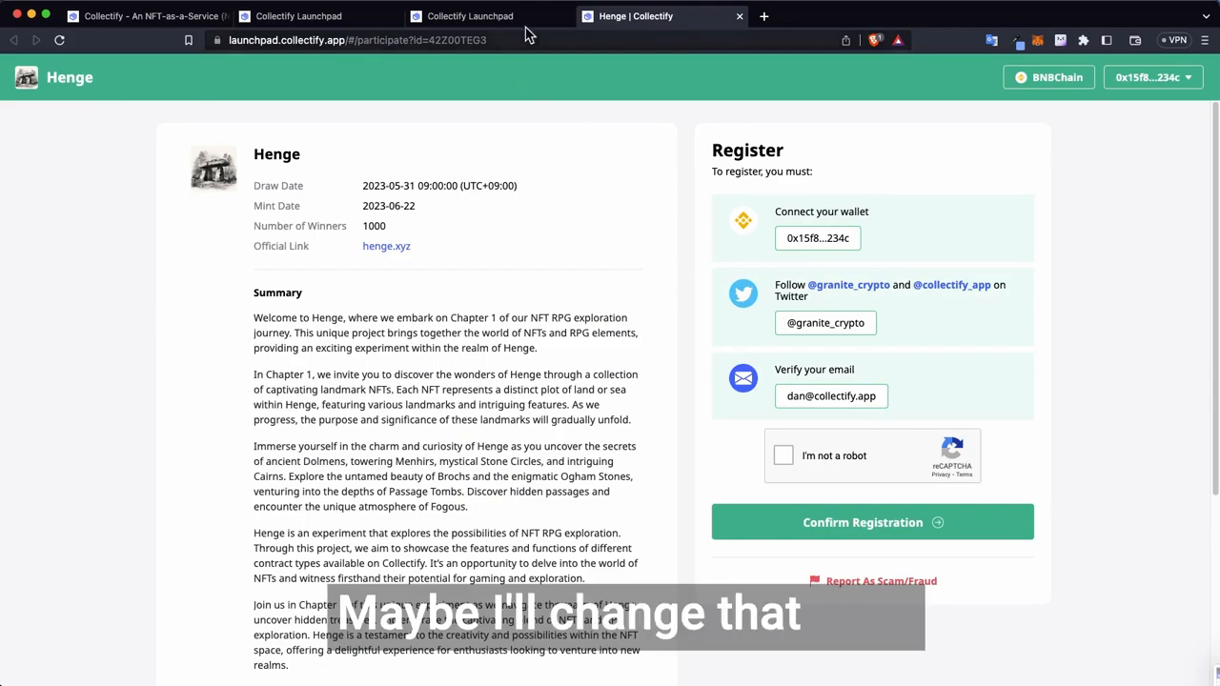
left_click(739, 16)
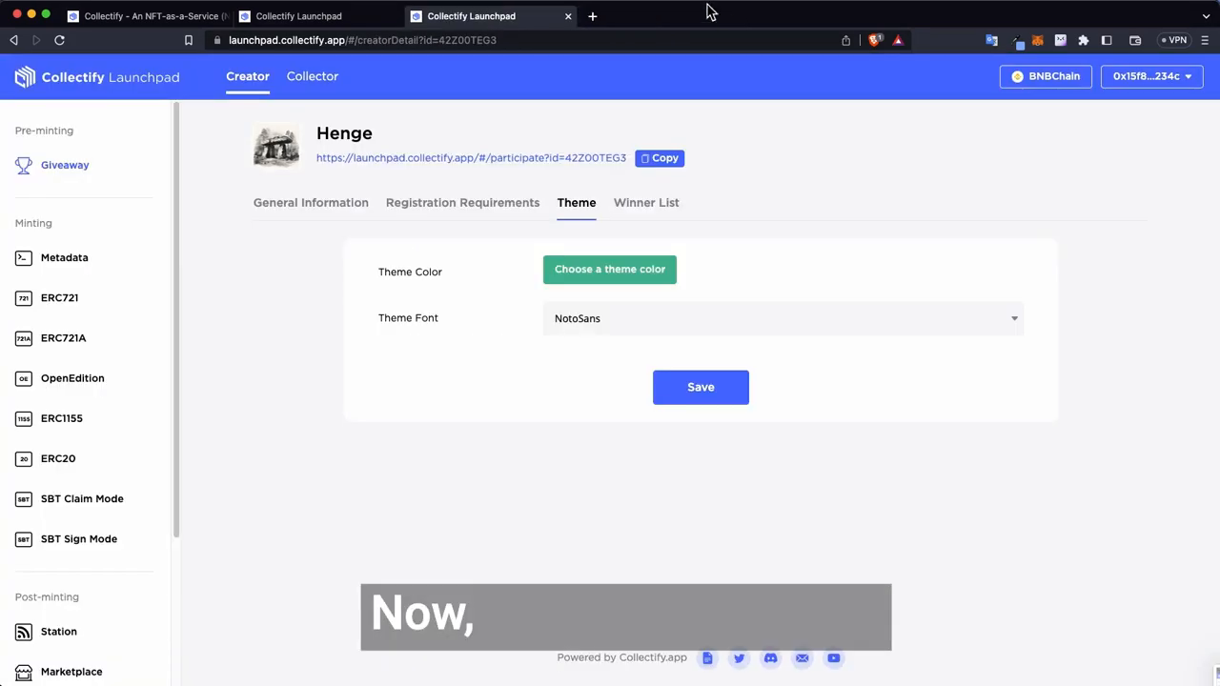
Step: Review the public participation list linked from the Henge giveaway's winner list, and return to the giveaway
left_click(662, 210)
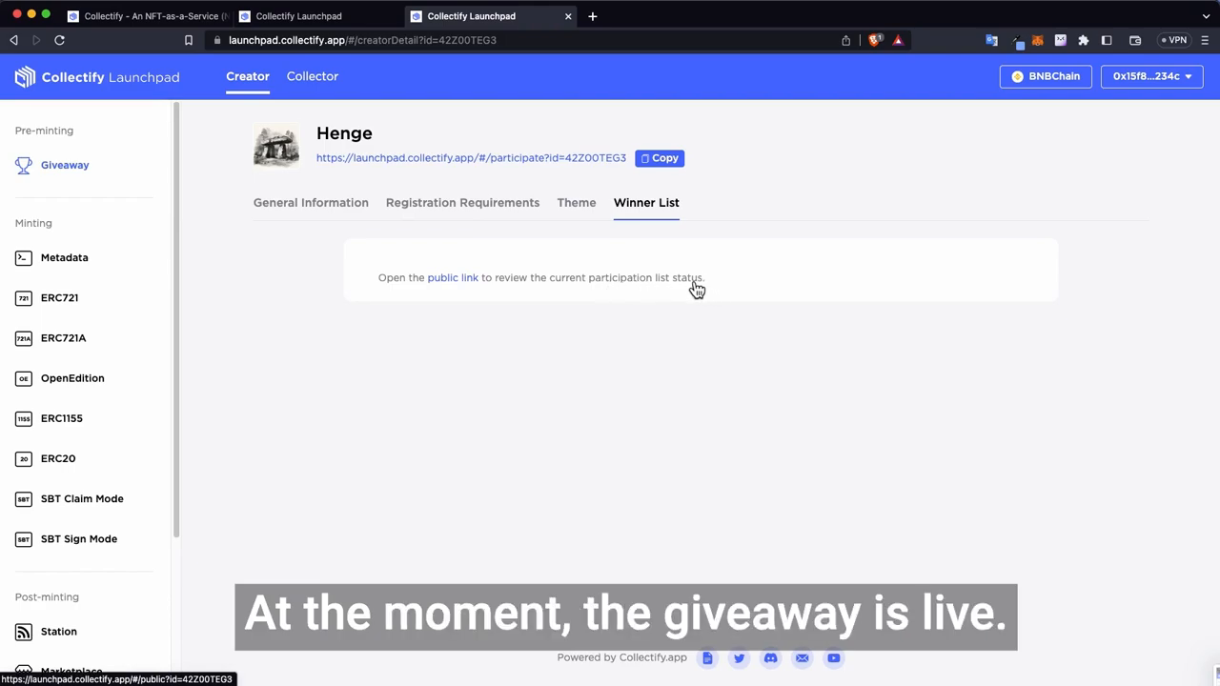
left_click(459, 281, "super")
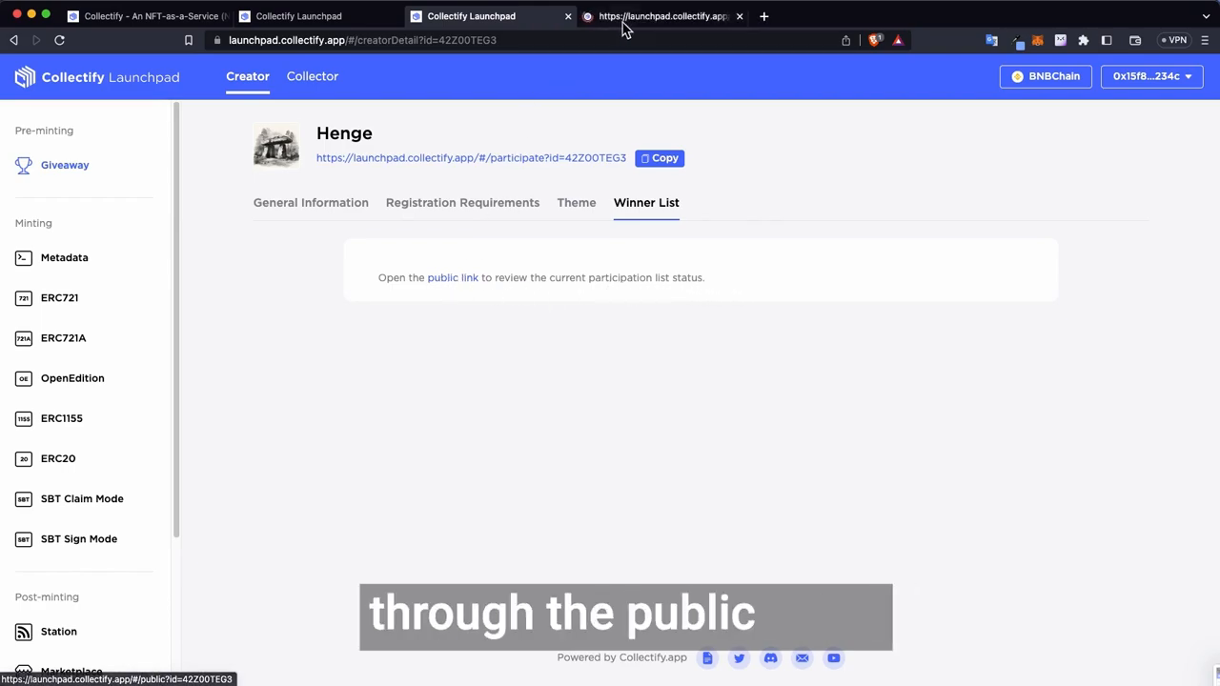
left_click(654, 20)
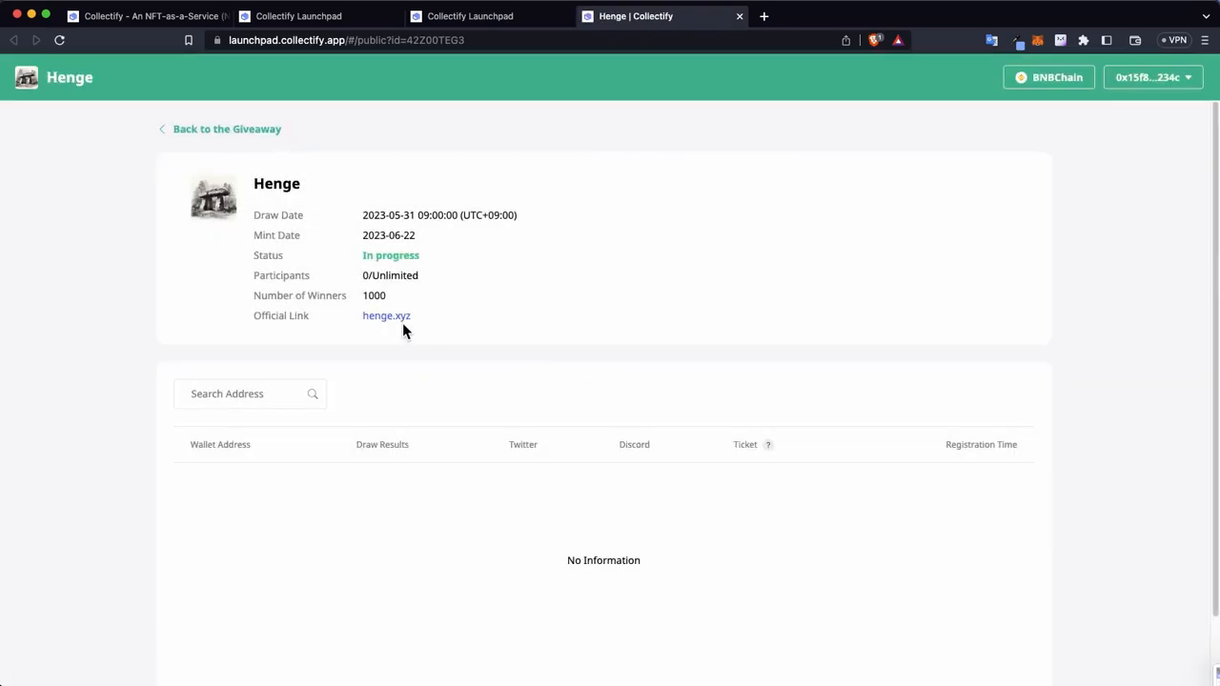
scroll(658, 286, "down", 3)
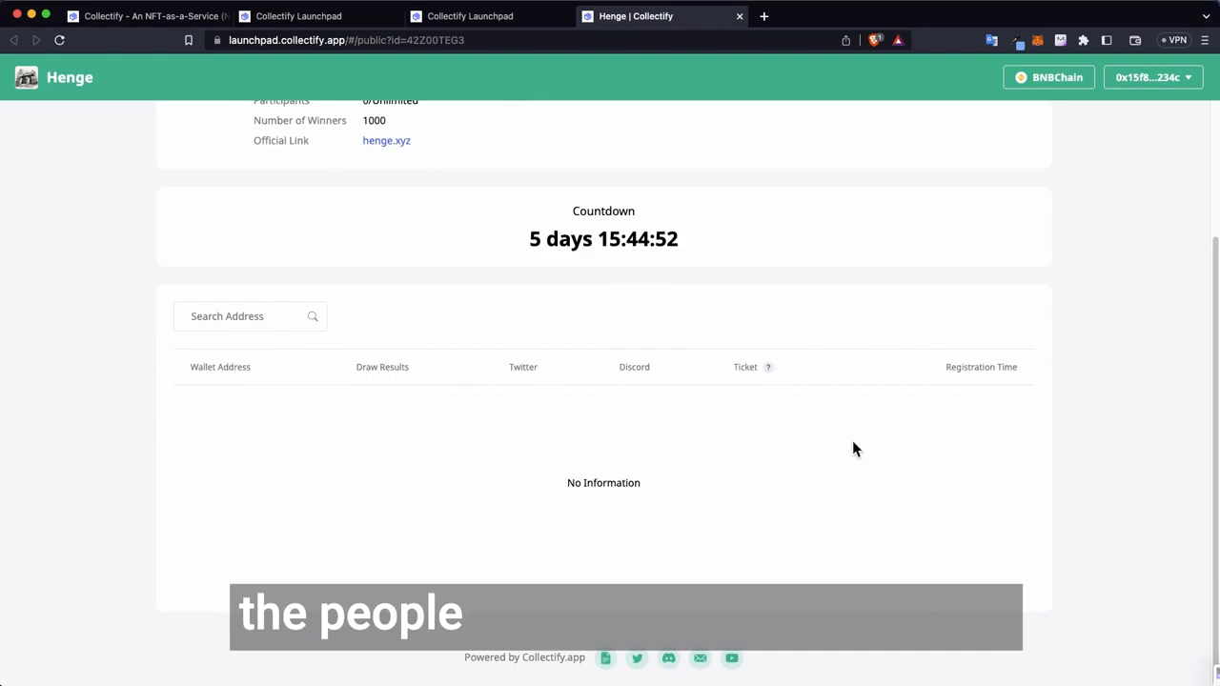
scroll(534, 505, "up", 2)
scroll(529, 498, "up", 1)
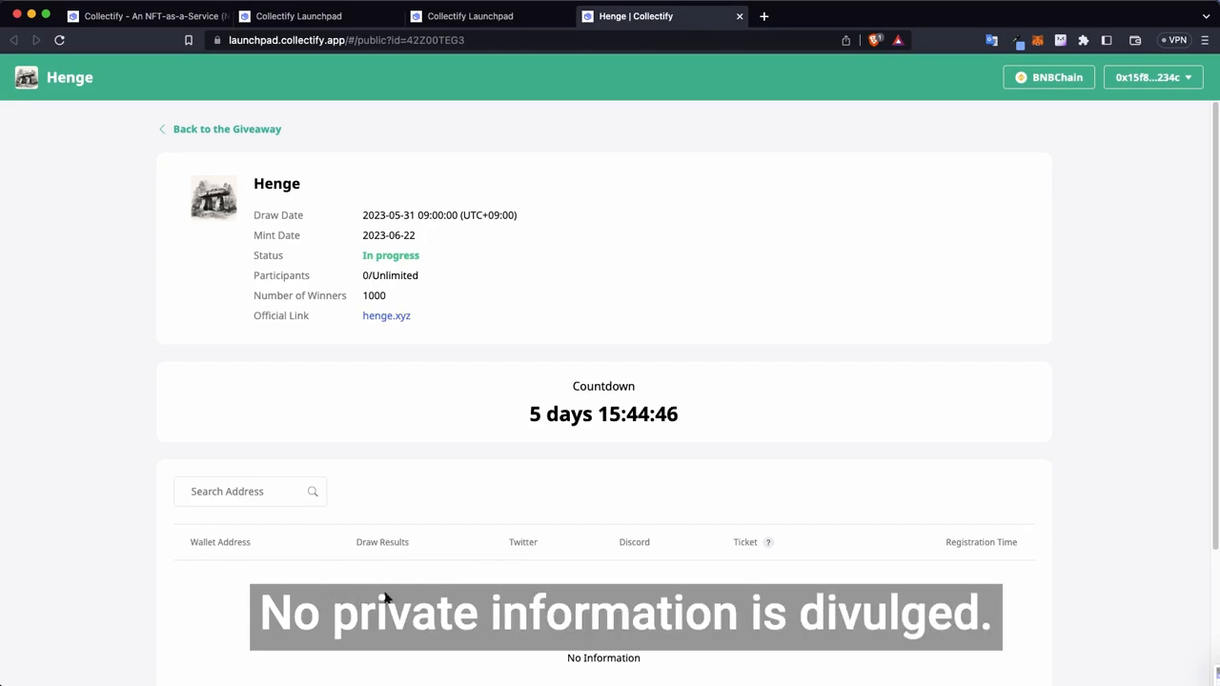
left_click(467, 19)
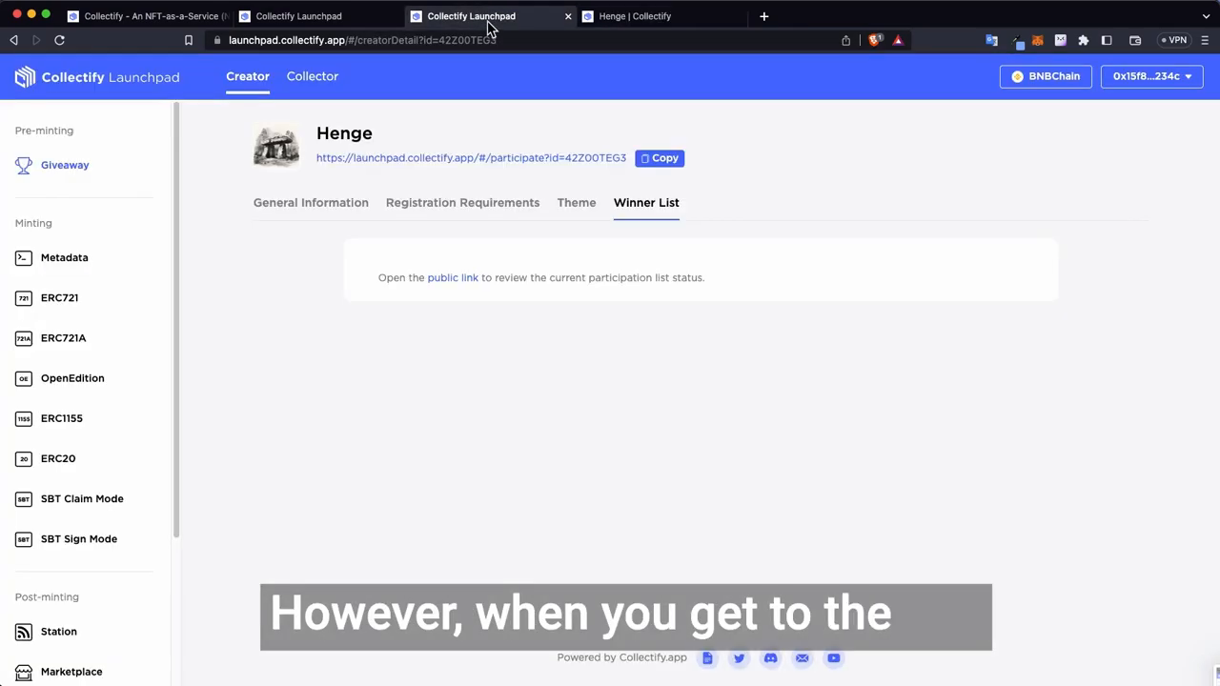
Step: Examine the winner list of the finished henge 2 giveaway by wallet address, email, Twitter and Discord
left_click(344, 19)
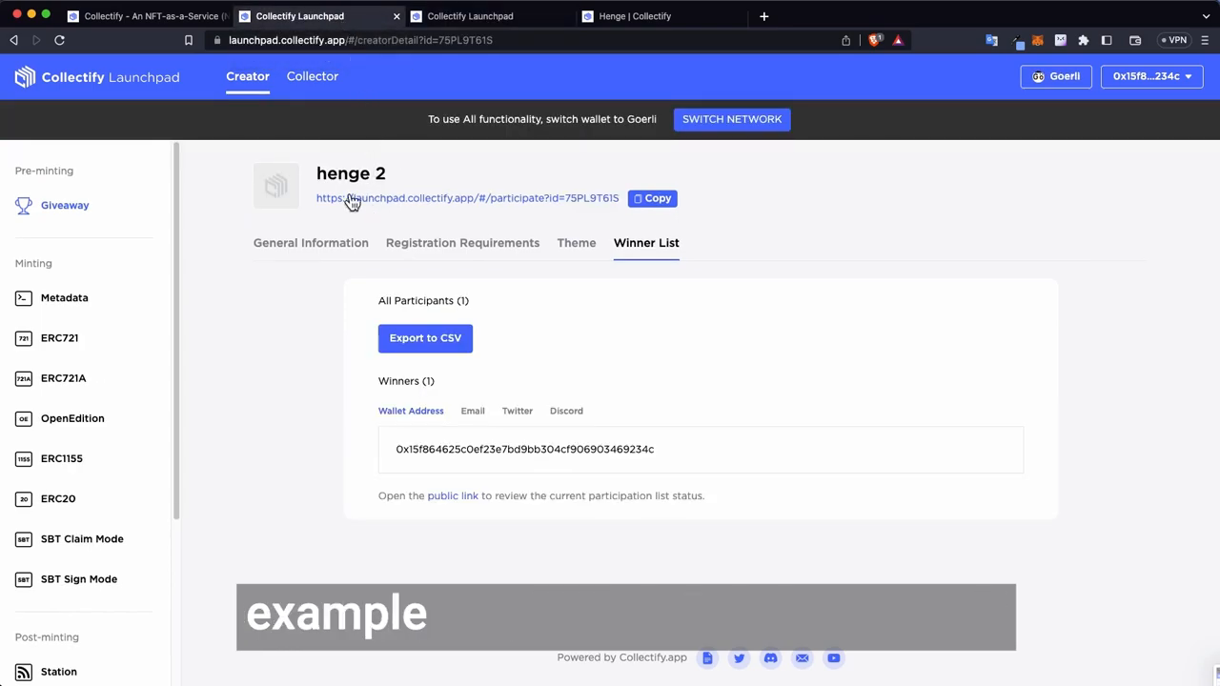
left_click(394, 173)
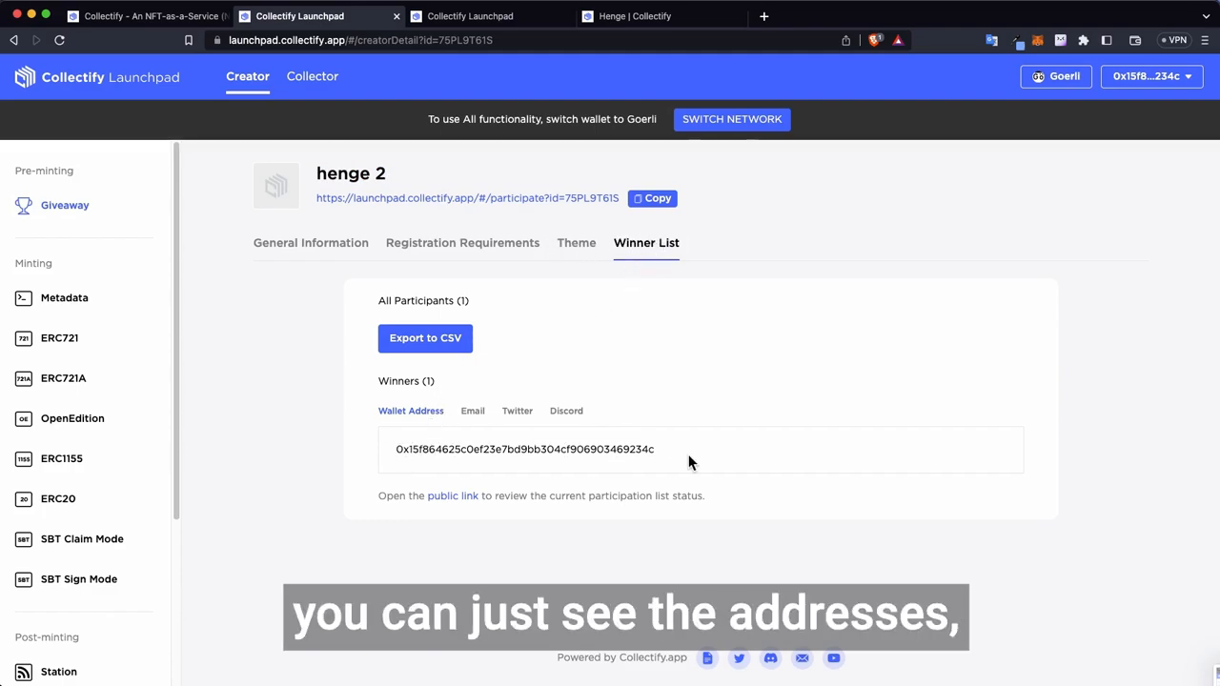
left_click(484, 419)
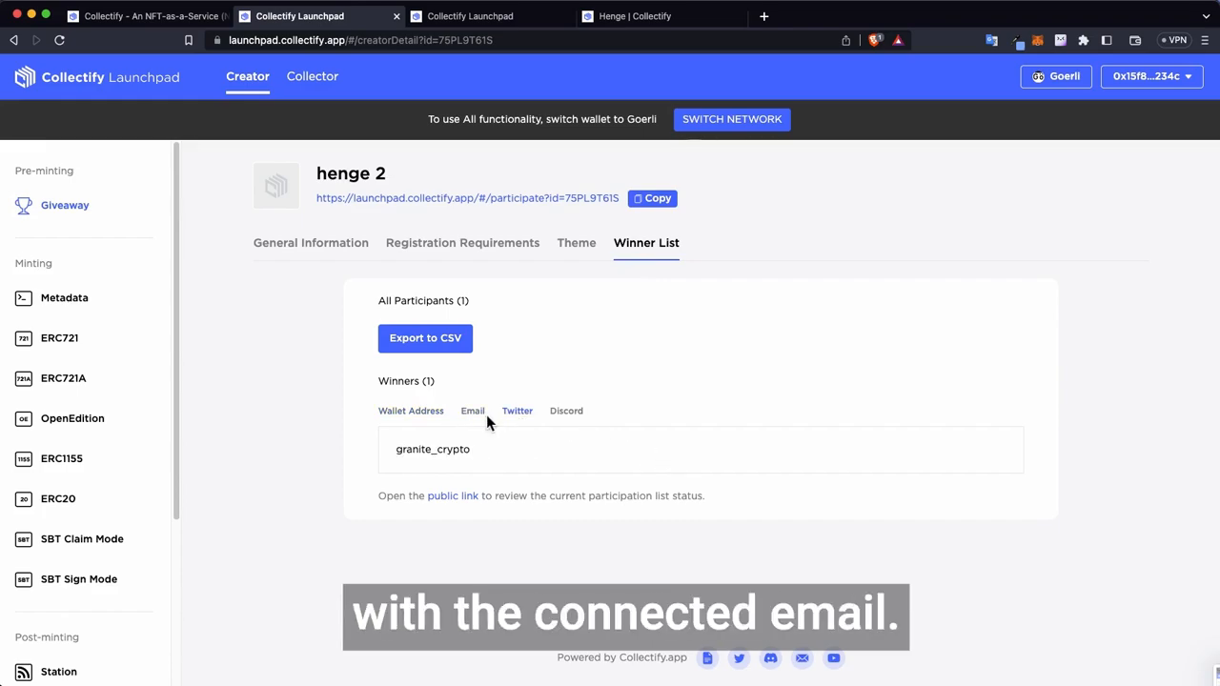
left_click(557, 414)
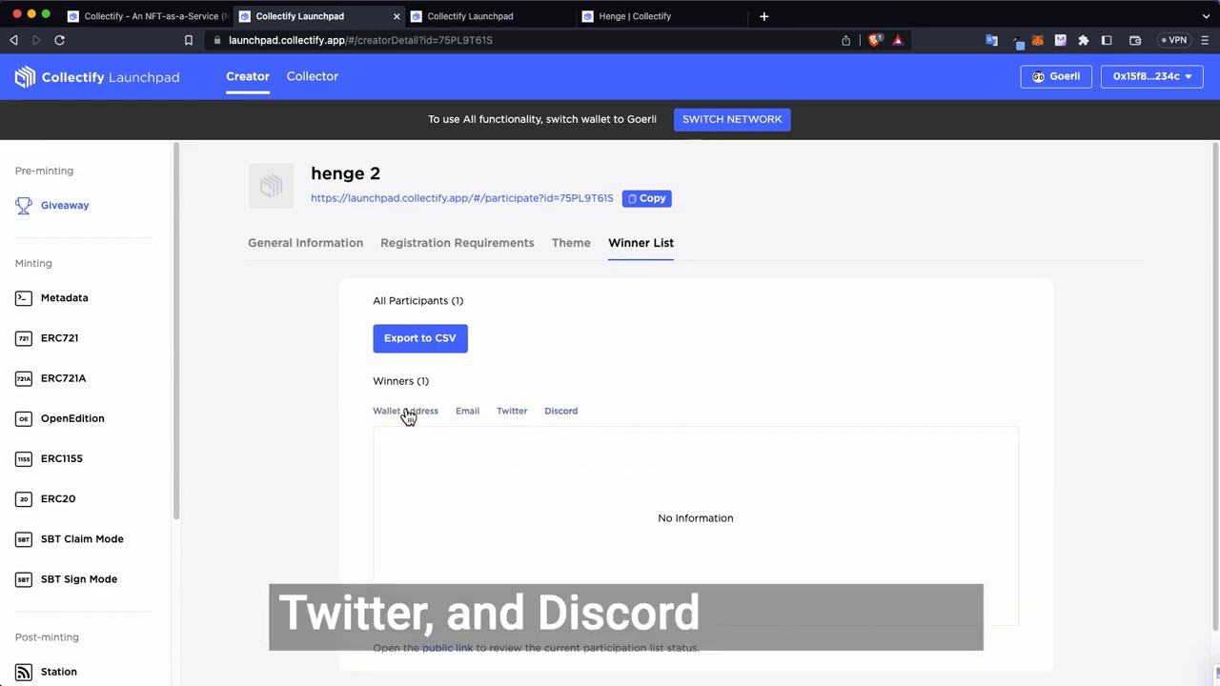
left_click(418, 413)
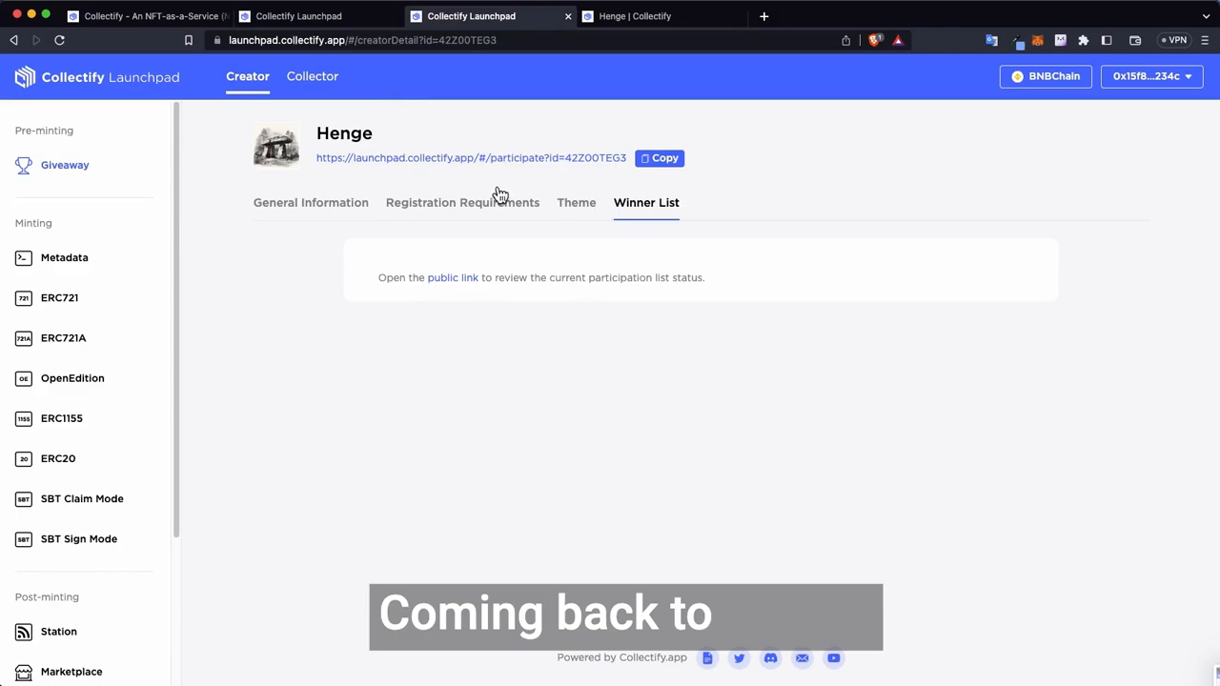
Step: Look at the Henge giveaway's general information and its management options in the list of created giveaways
left_click(288, 208)
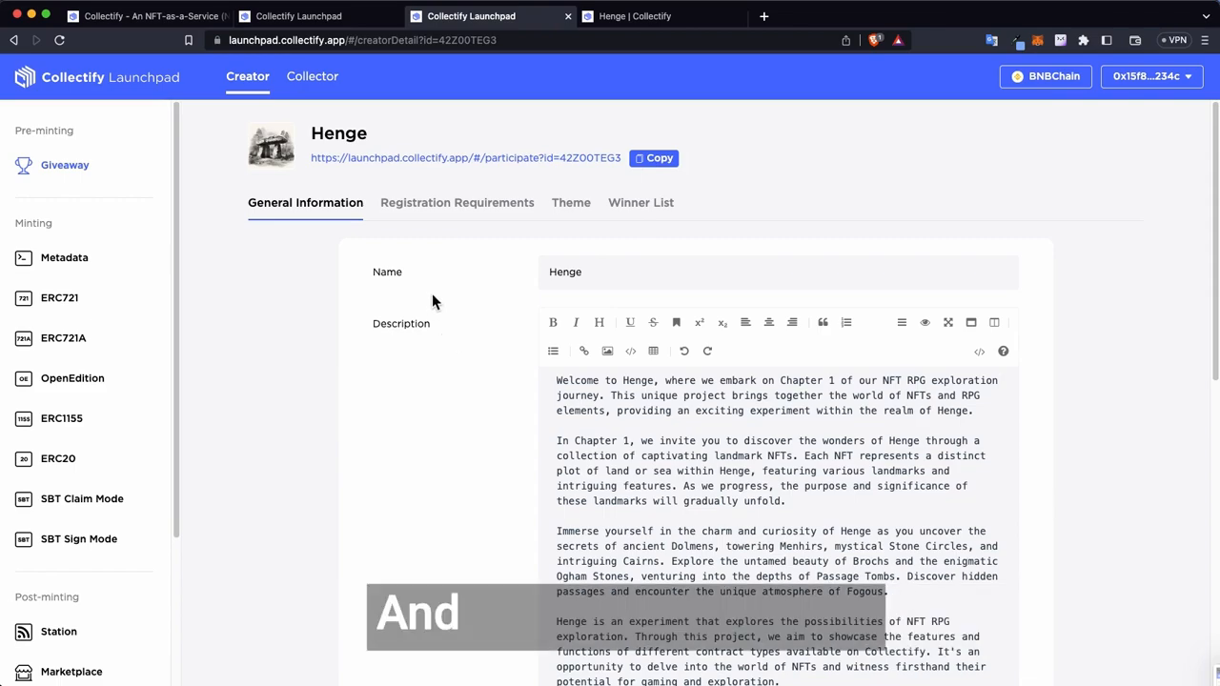
left_click(76, 172)
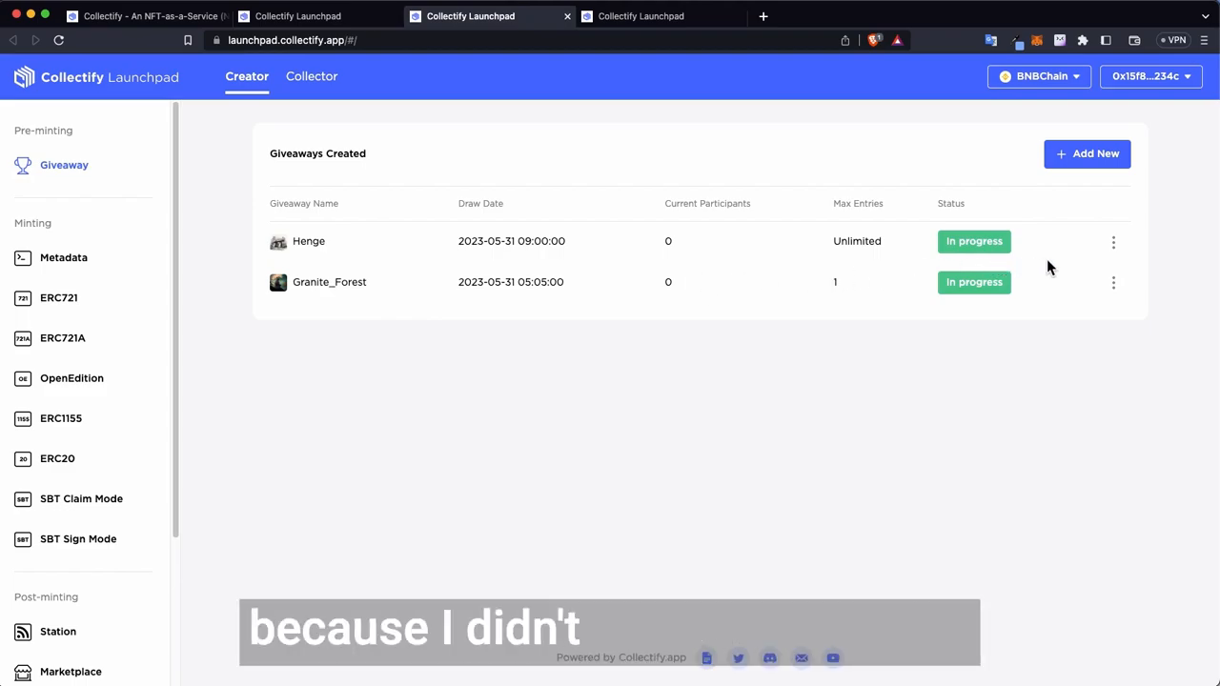
left_click(1115, 241)
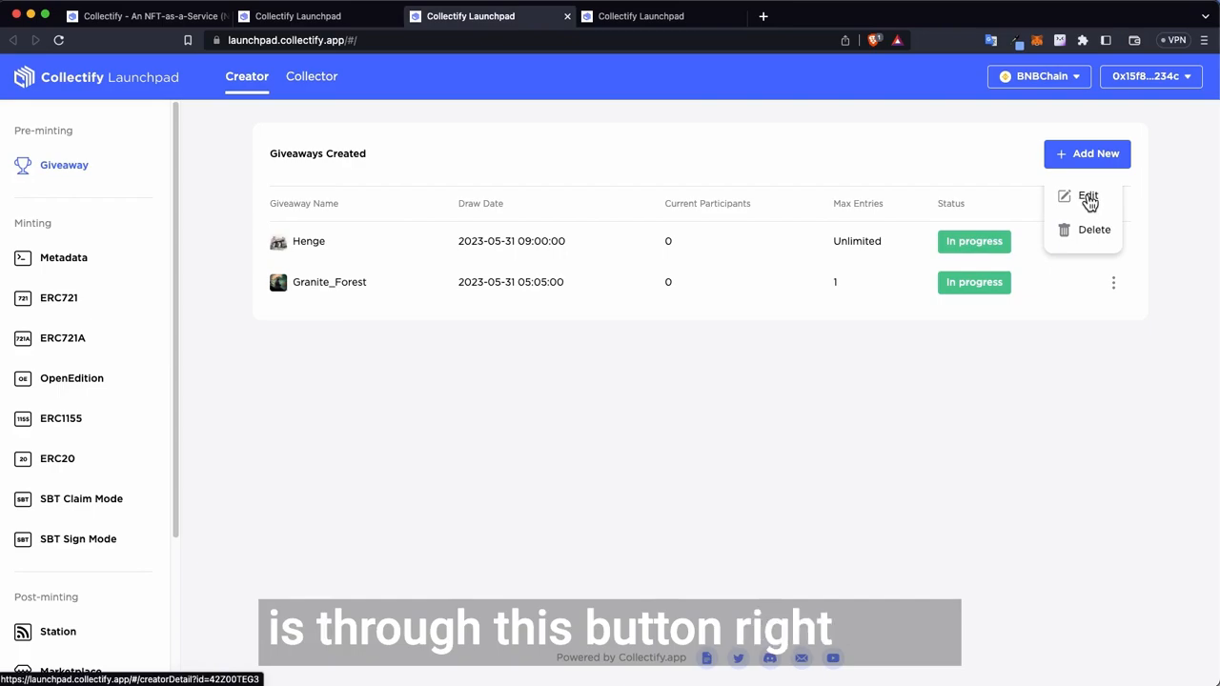
Step: View the Henge giveaway's public status page from the list of created giveaways, and return to the list
left_click(987, 242)
scroll(825, 348, "down", 3)
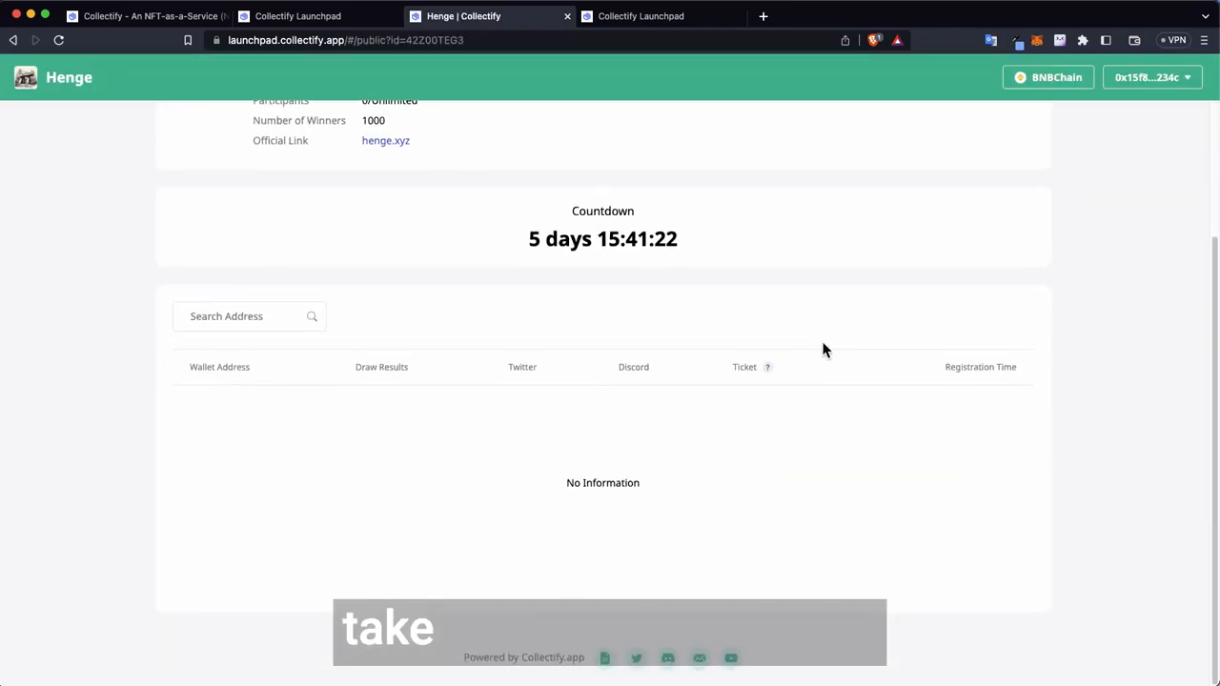
scroll(720, 421, "up", 3)
key("super+Left")
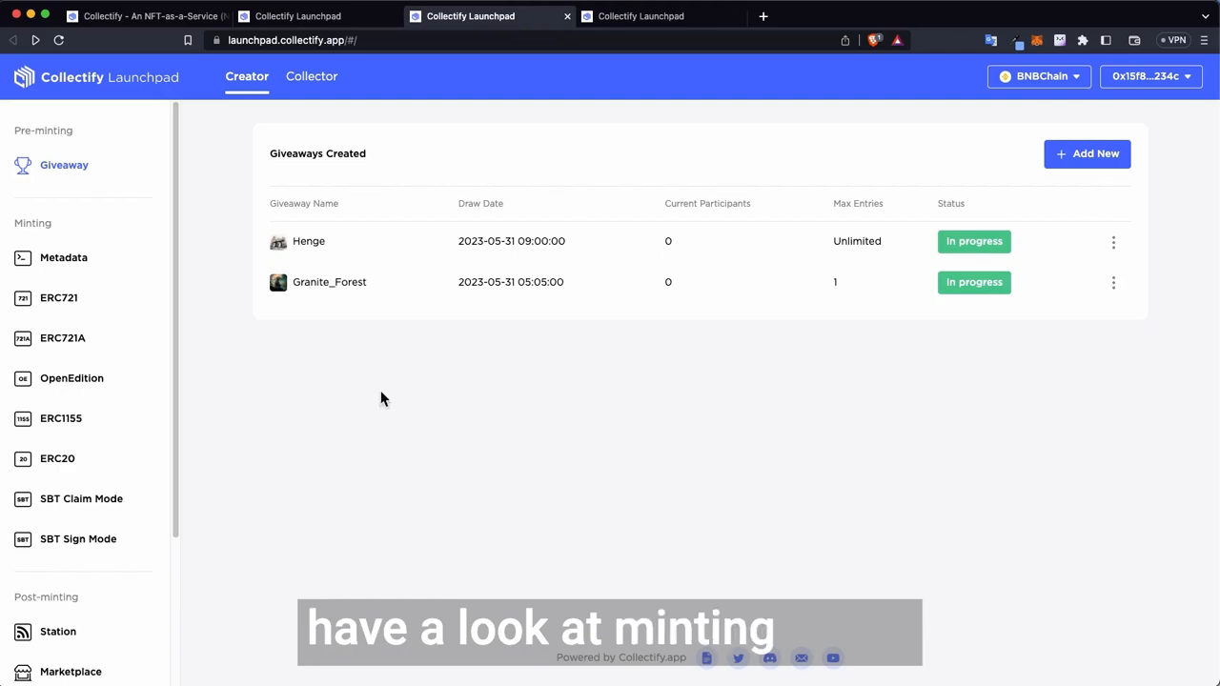
scroll(75, 307, "down", 2)
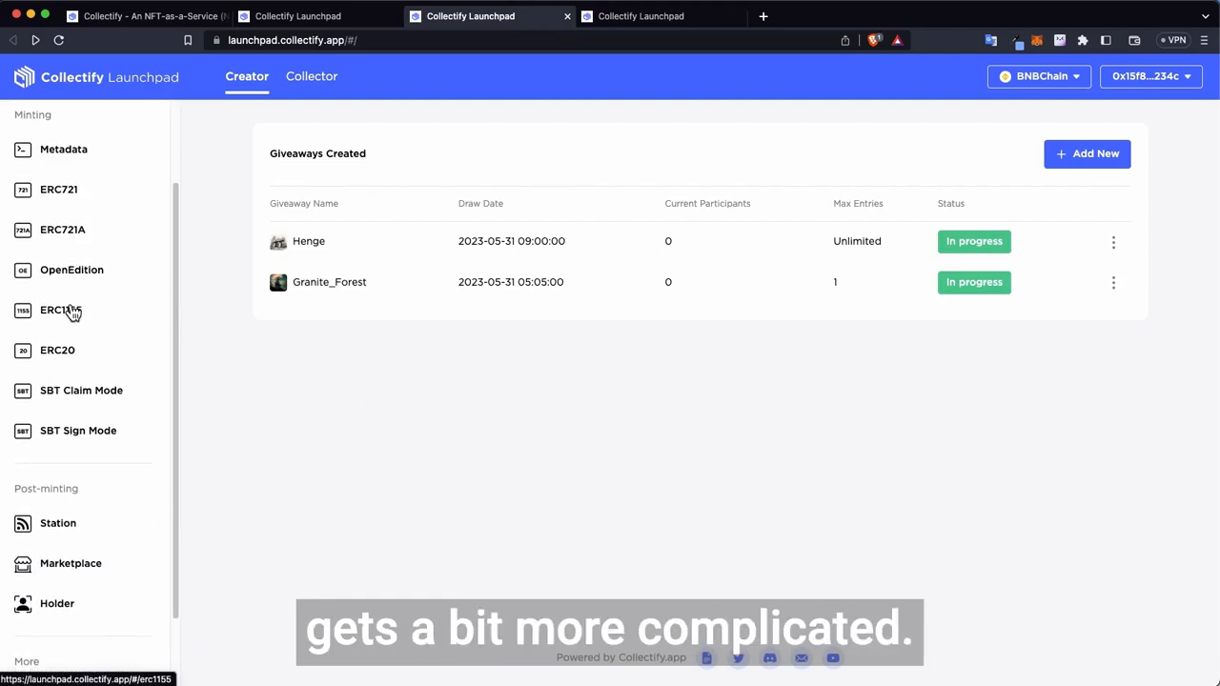
scroll(71, 310, "up", 2)
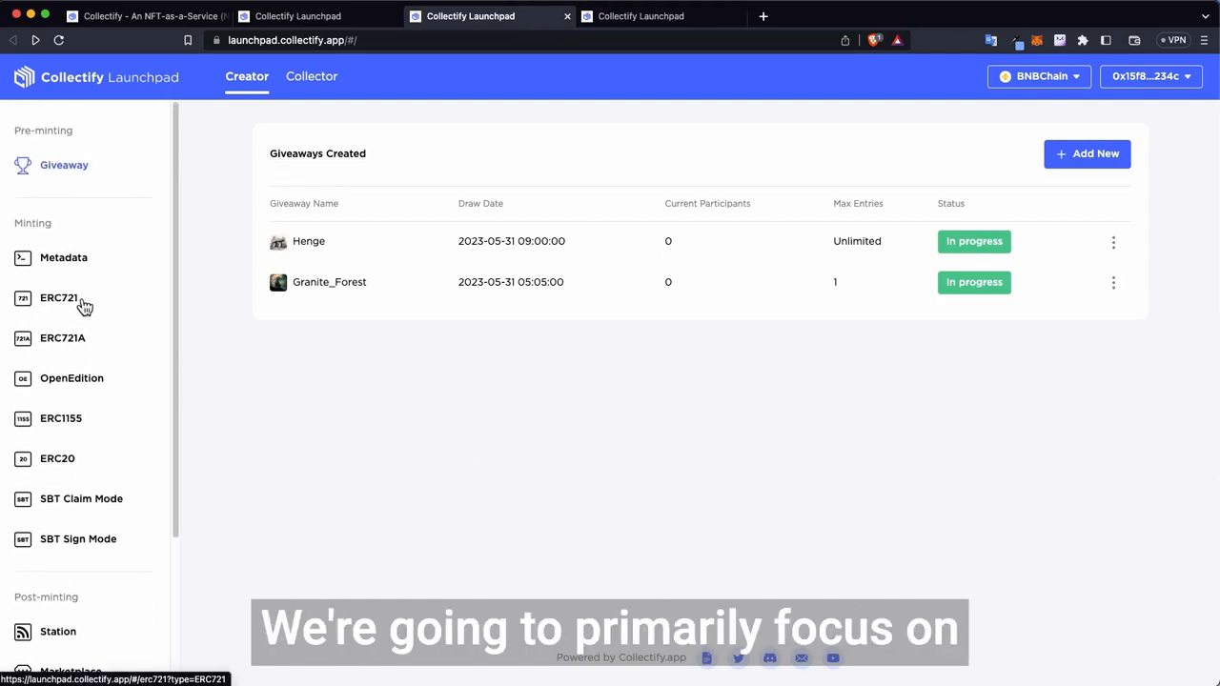